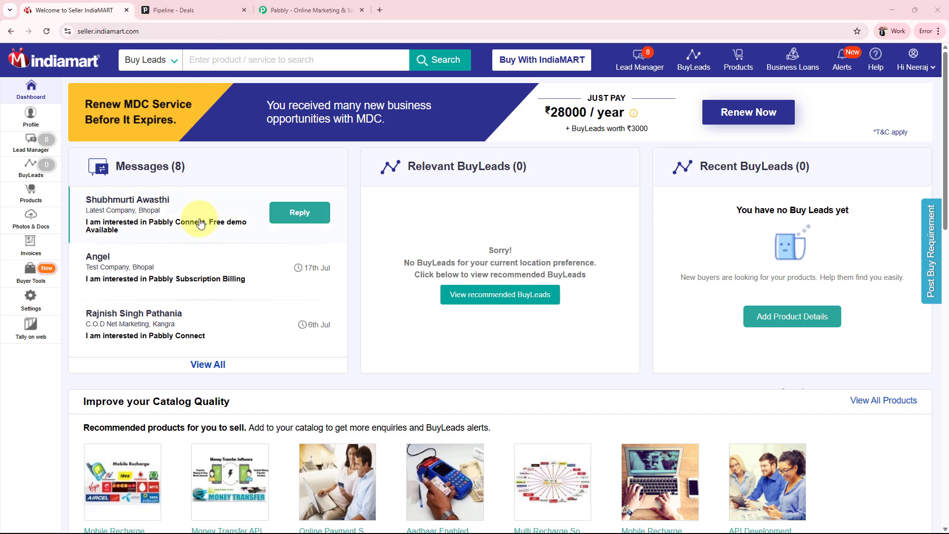
Switch to the Pabbly browser tab to show the All Pabbly Apps dashboard
click(308, 10)
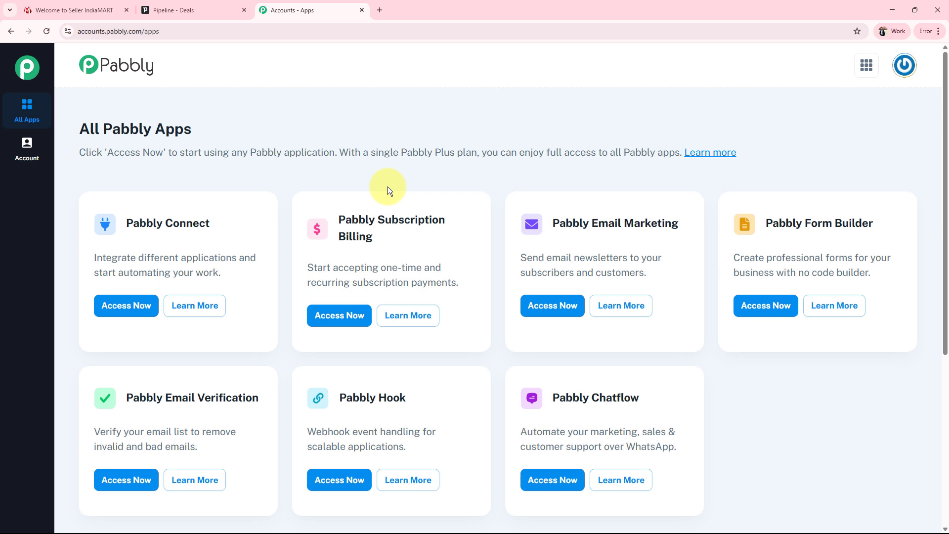
Launch Pabbly Connect in a new tab and start creating a new workflow
click(112, 304)
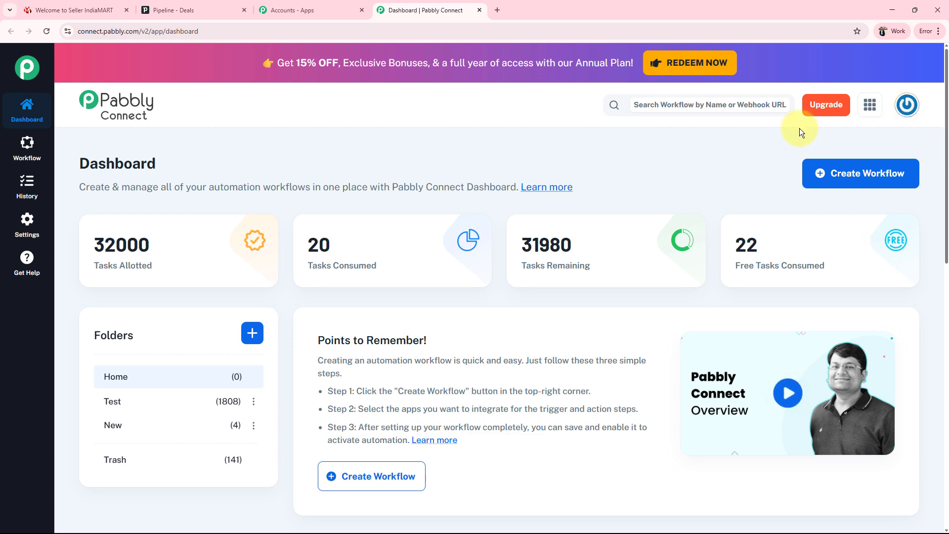
click(861, 173)
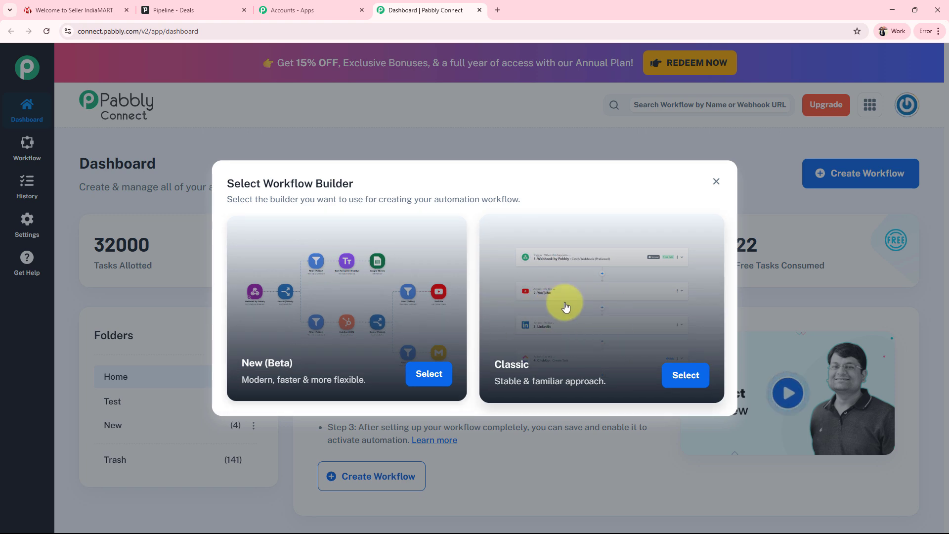
Create a Classic-builder workflow named 'Create Tasks in Pipedrive When IndiaMART Lead Arrives' in Home
click(686, 376)
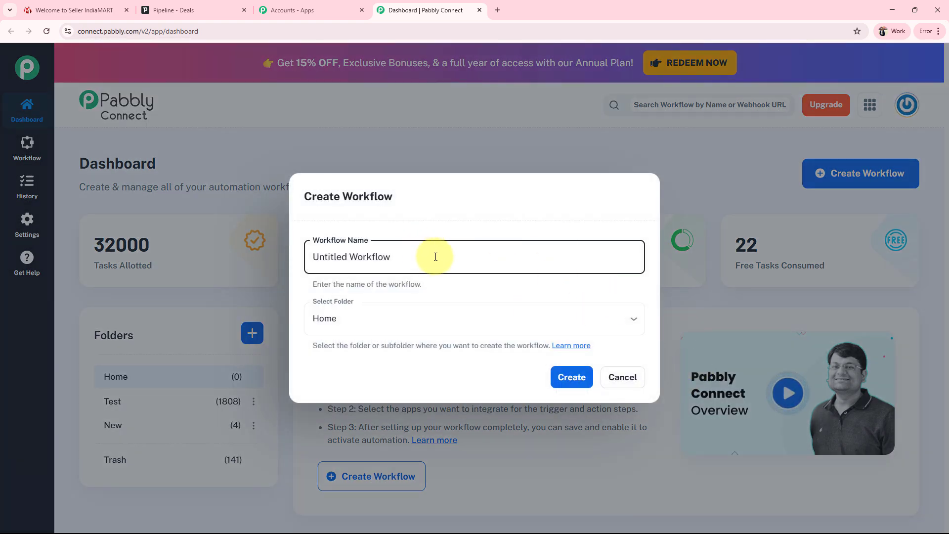
drag(435, 257, 316, 261)
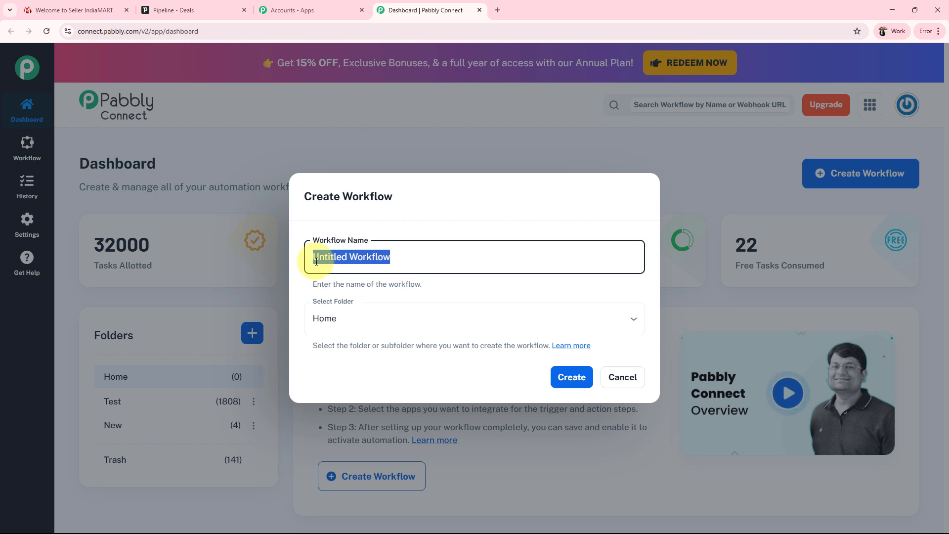
key(BackSpace)
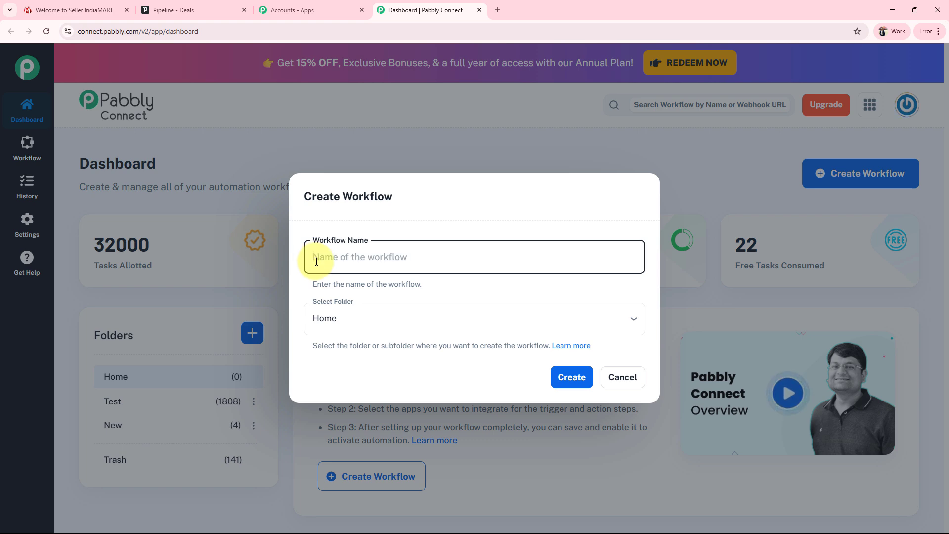
text(Create Tasks in Pipedrive When IndiaMART Lead Arrives)
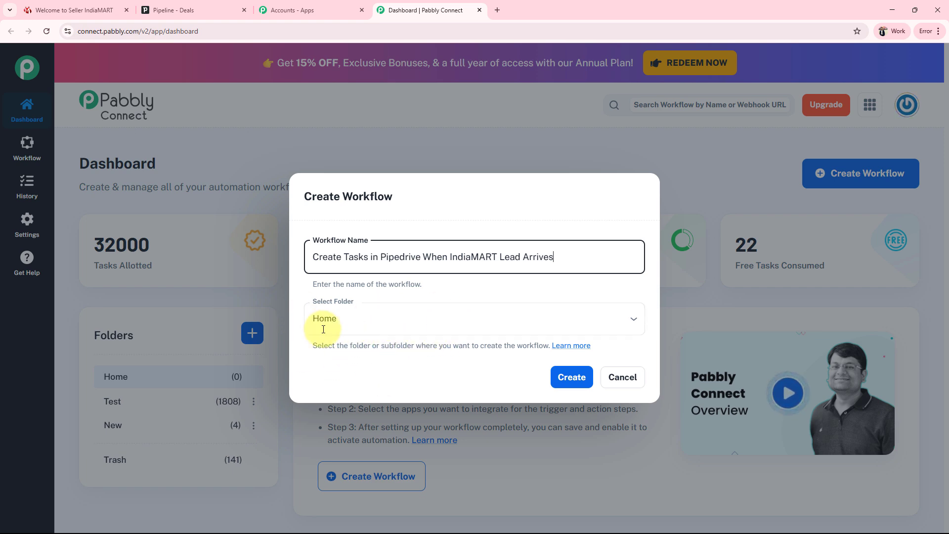
click(569, 377)
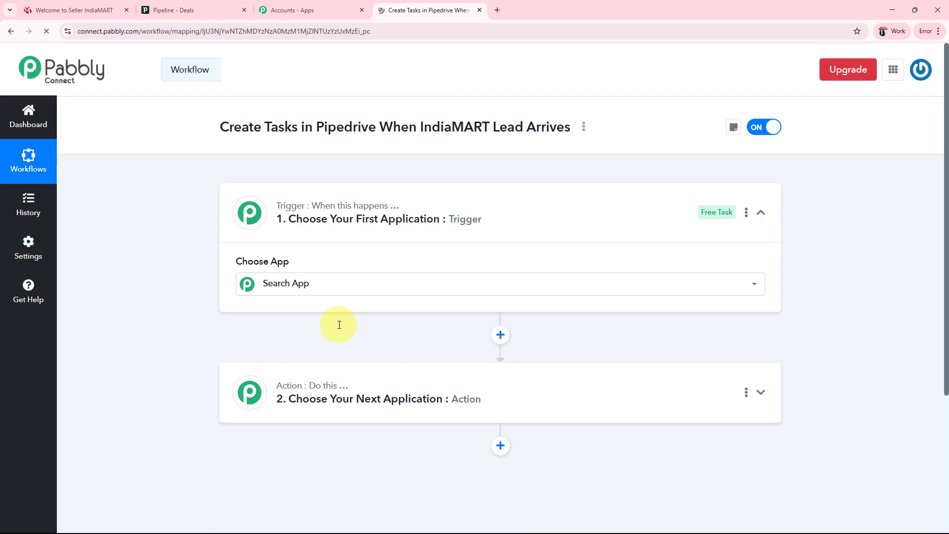
Collapse the empty trigger step and bring the IndiaMART seller dashboard back into view
click(481, 237)
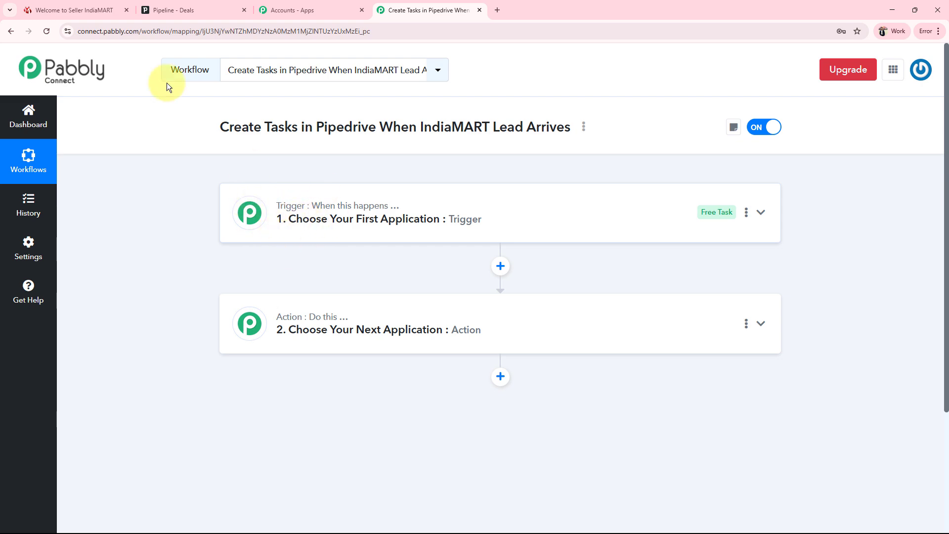
click(74, 10)
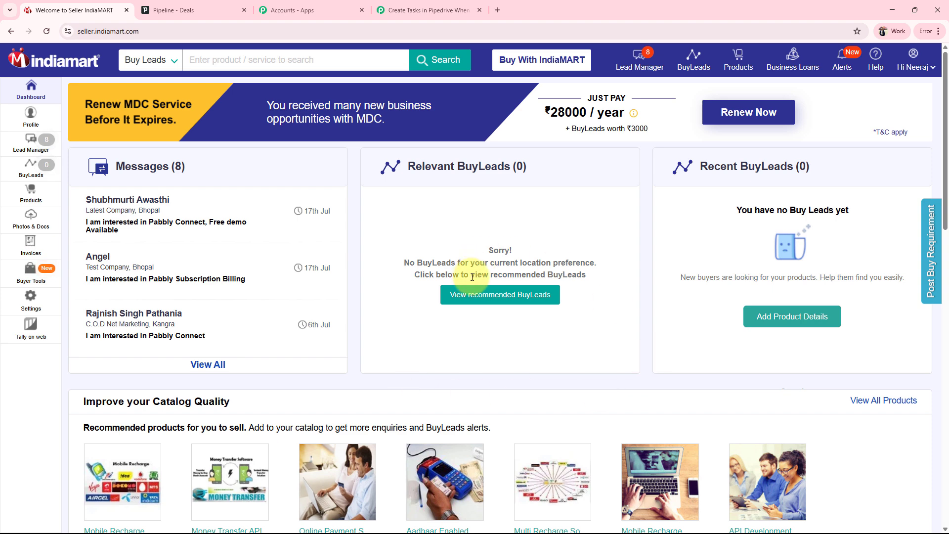
Check the Pipedrive Deals pipeline, then return to Pabbly and open the trigger's app list
click(206, 5)
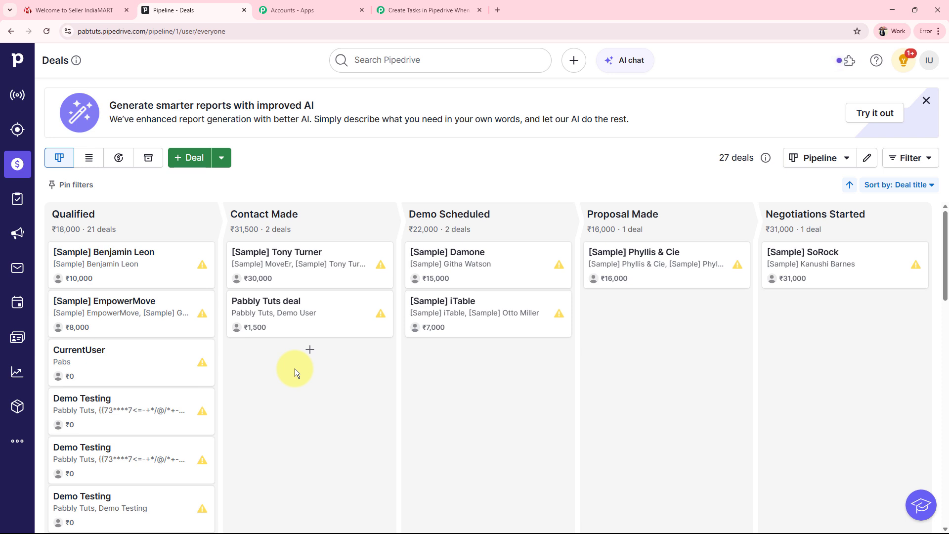
click(417, 5)
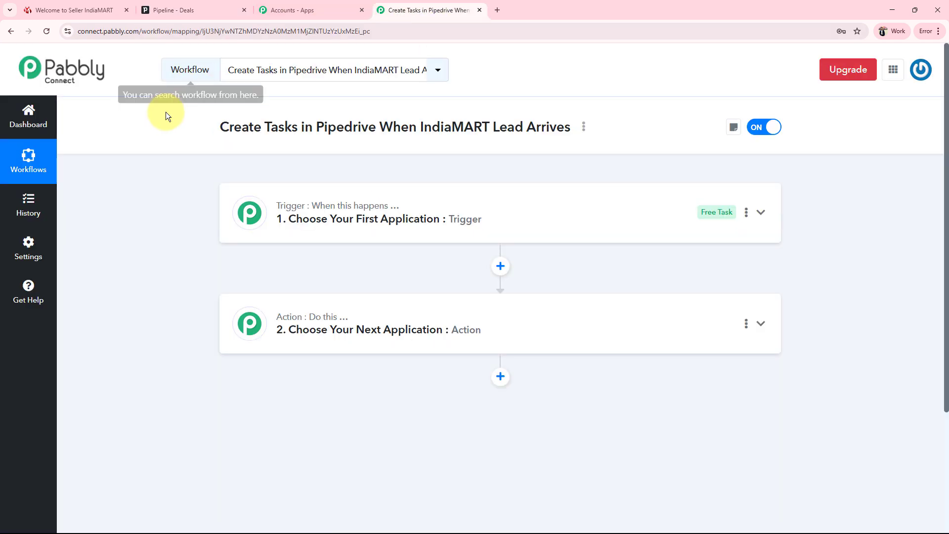
click(349, 222)
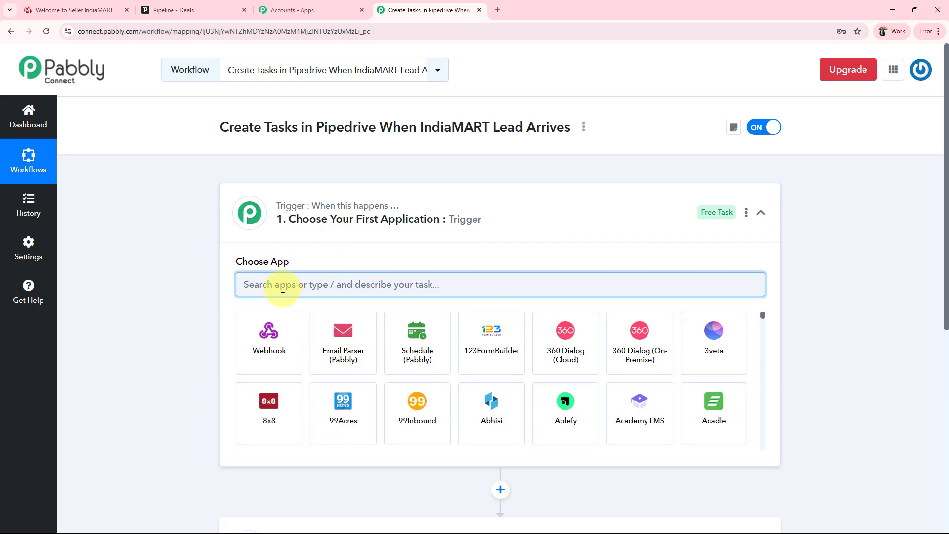
Set the trigger to IndiaMART with the New Leads event, then collapse it
text(India)
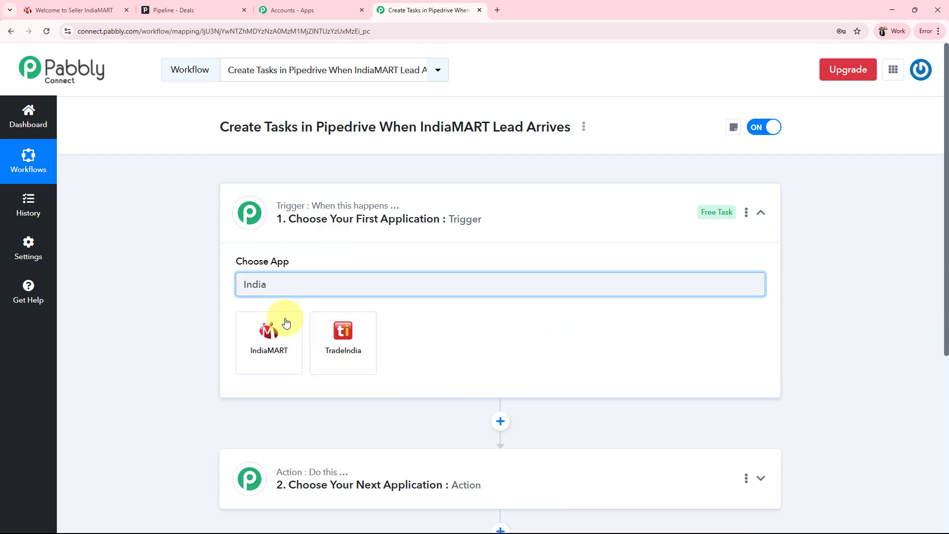
click(277, 332)
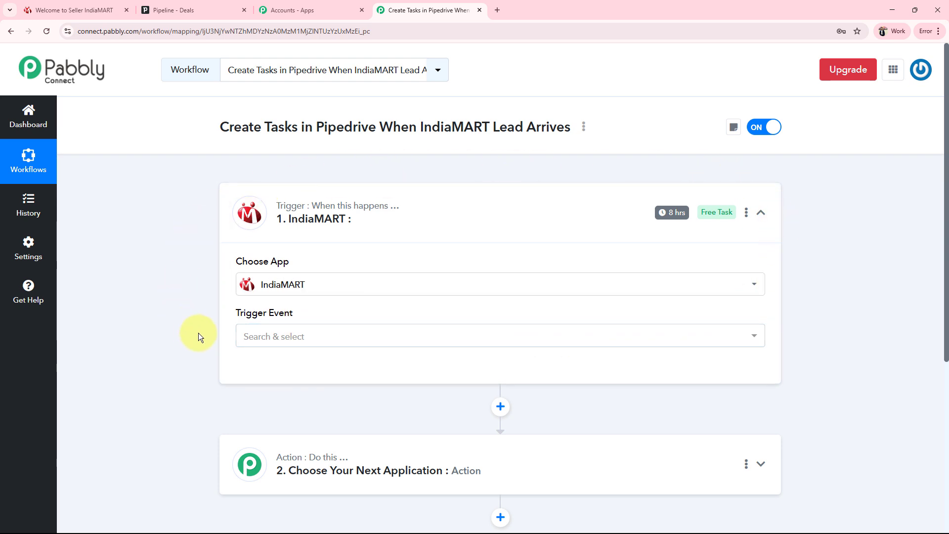
click(261, 336)
click(262, 396)
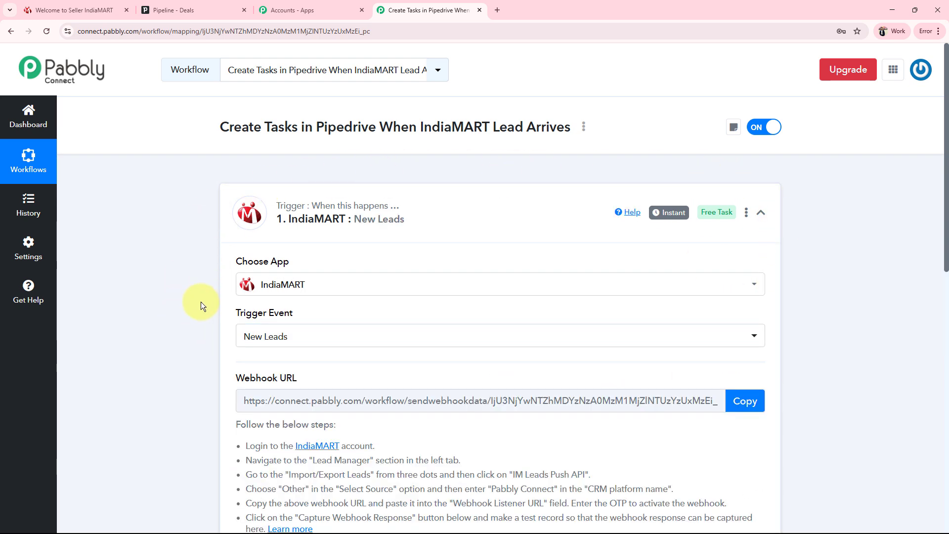
click(404, 214)
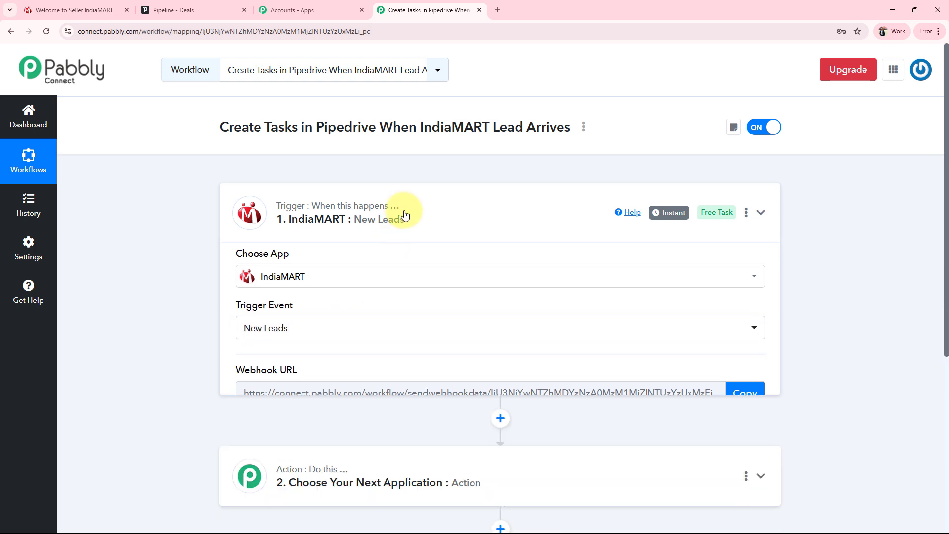
Add a first action using Pipedrive's Create a Person event and collapse it
mouse_move(341, 316)
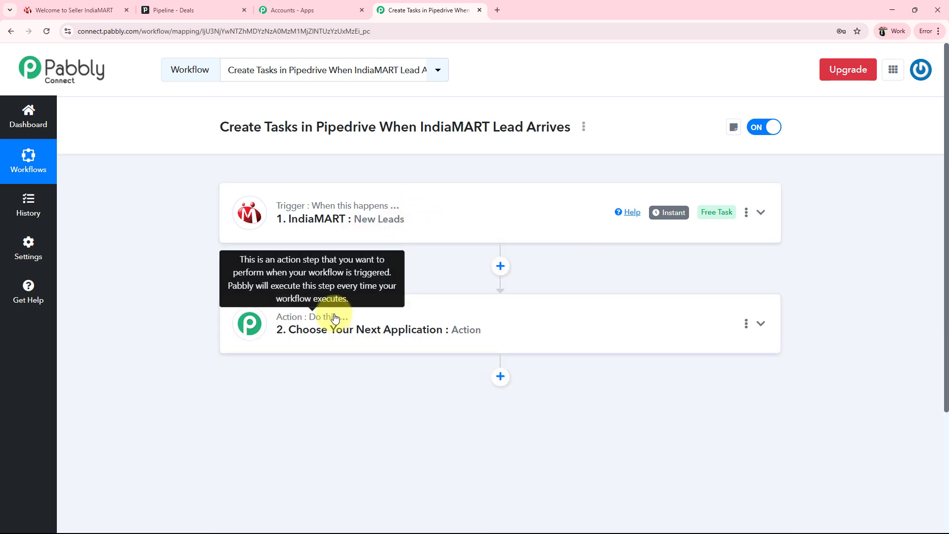
click(298, 325)
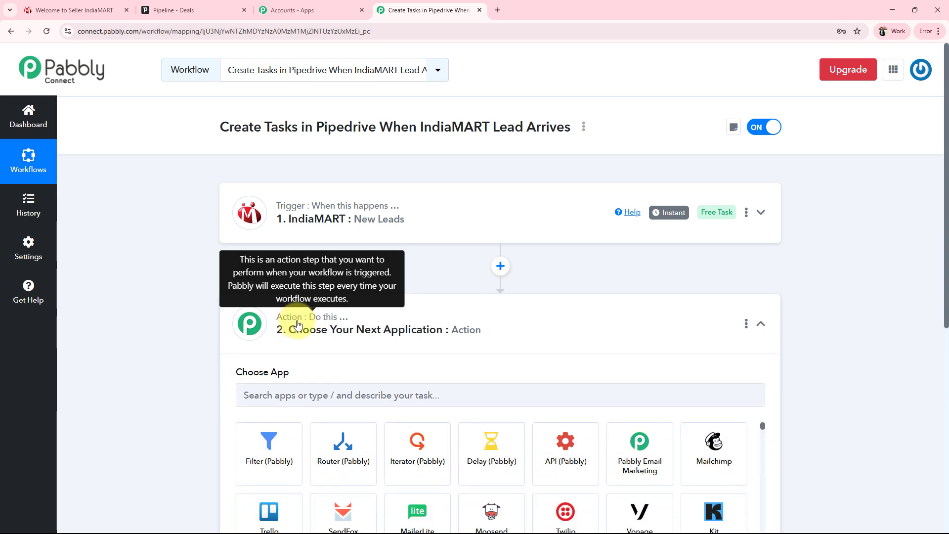
click(287, 264)
text(P)
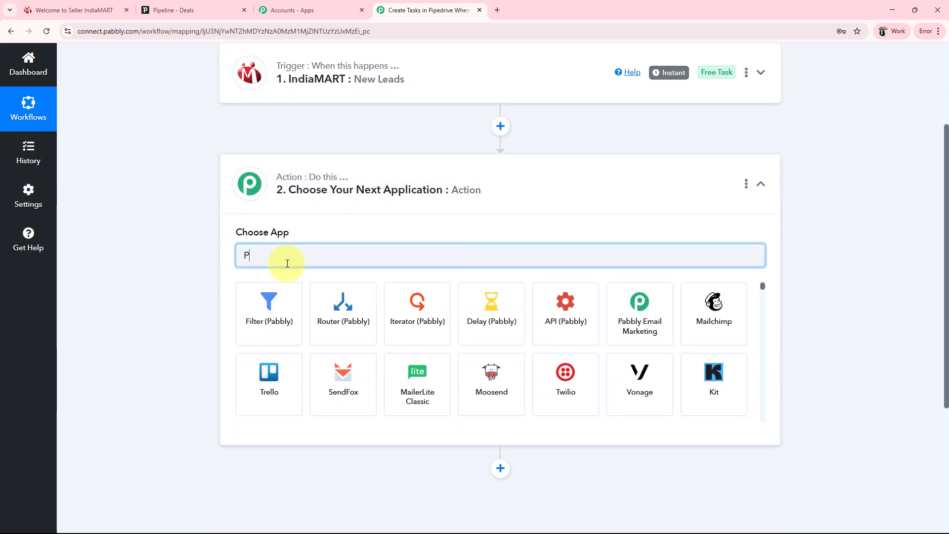
text(i)
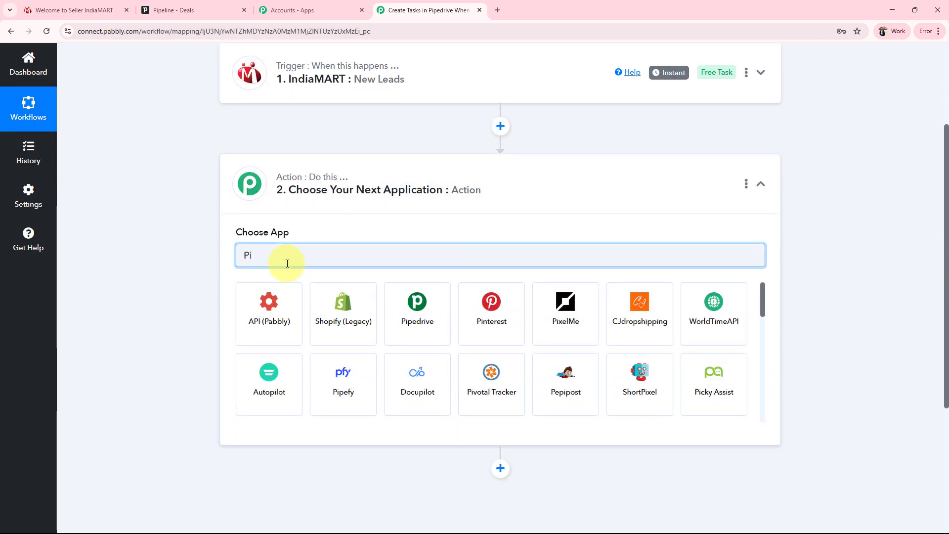
click(395, 304)
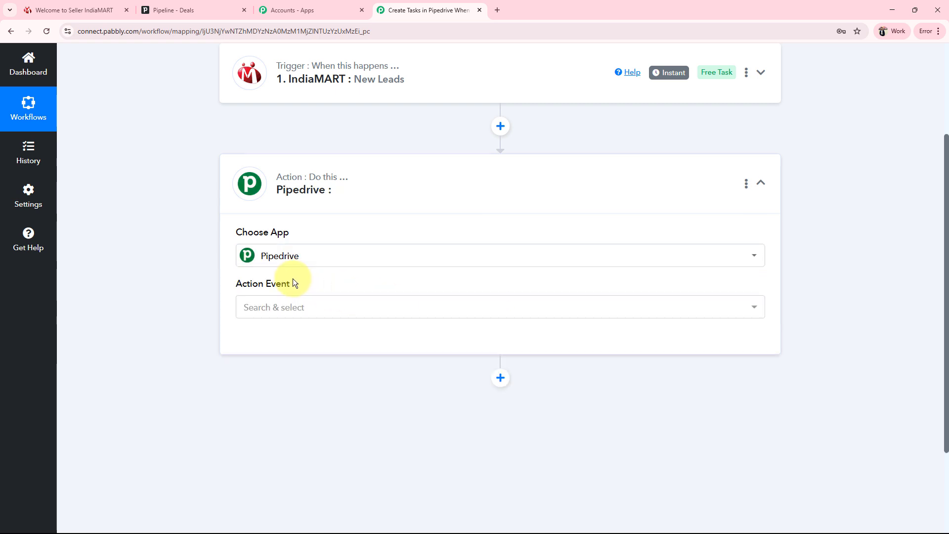
click(281, 308)
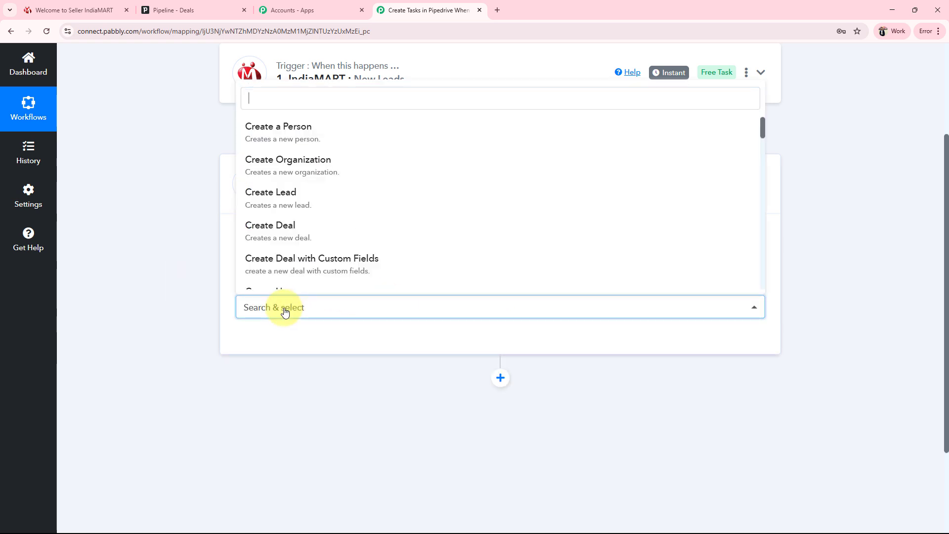
click(272, 141)
click(381, 194)
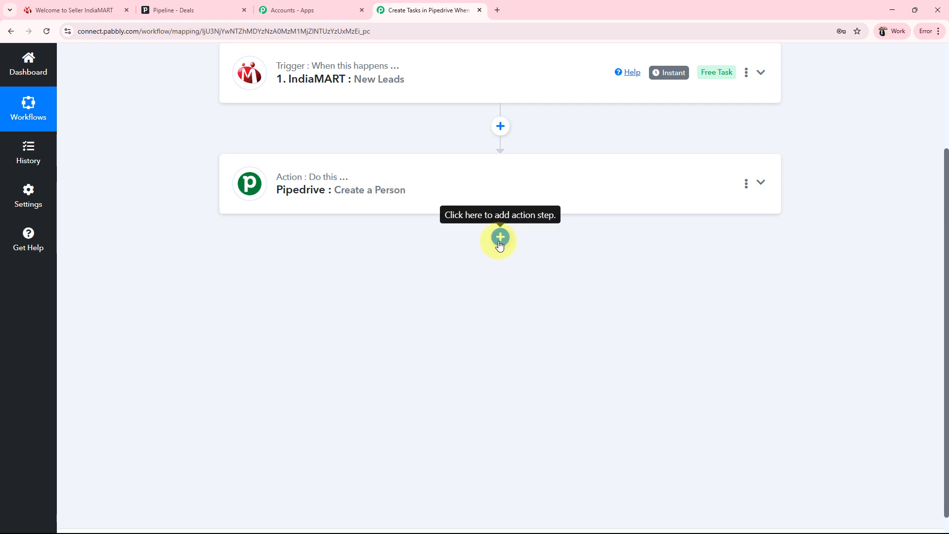
Add a second Pipedrive action with the Create Activity event
click(501, 238)
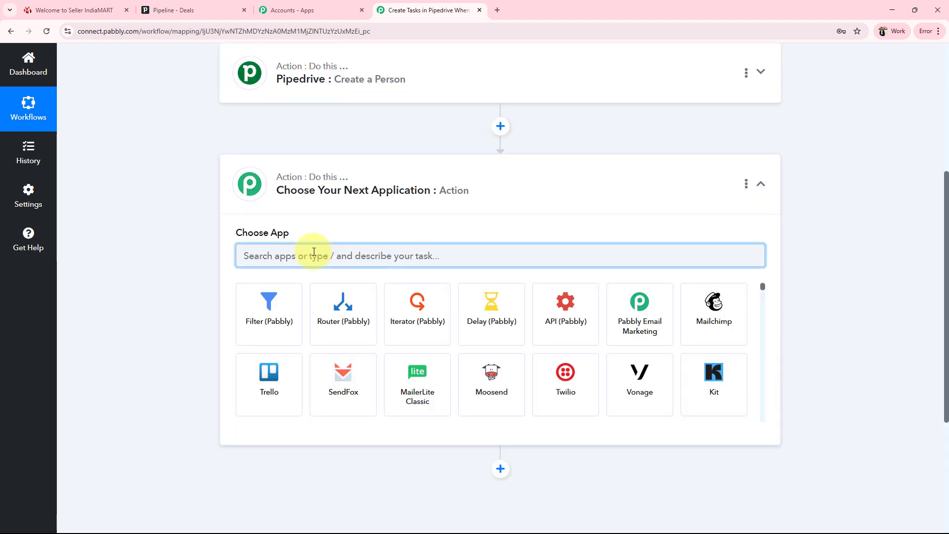
text(P)
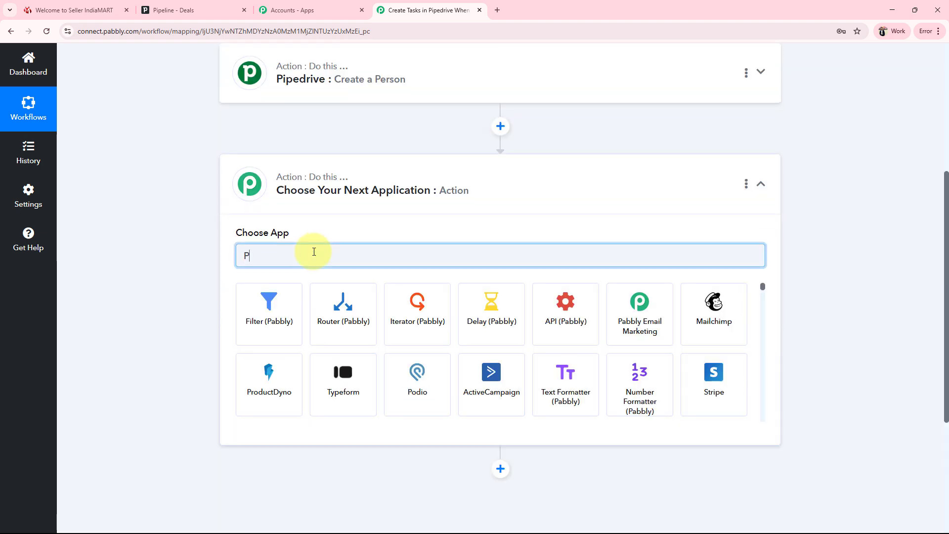
text(ipe)
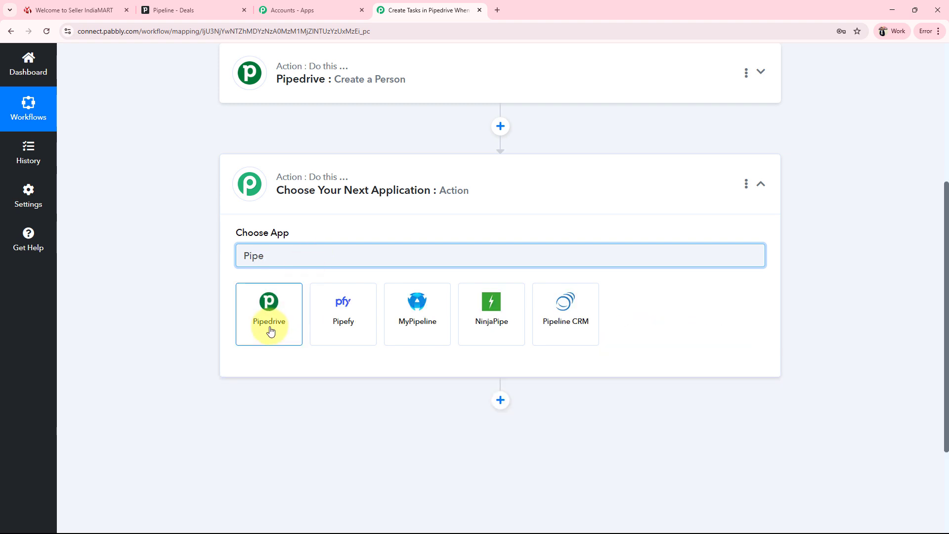
click(269, 324)
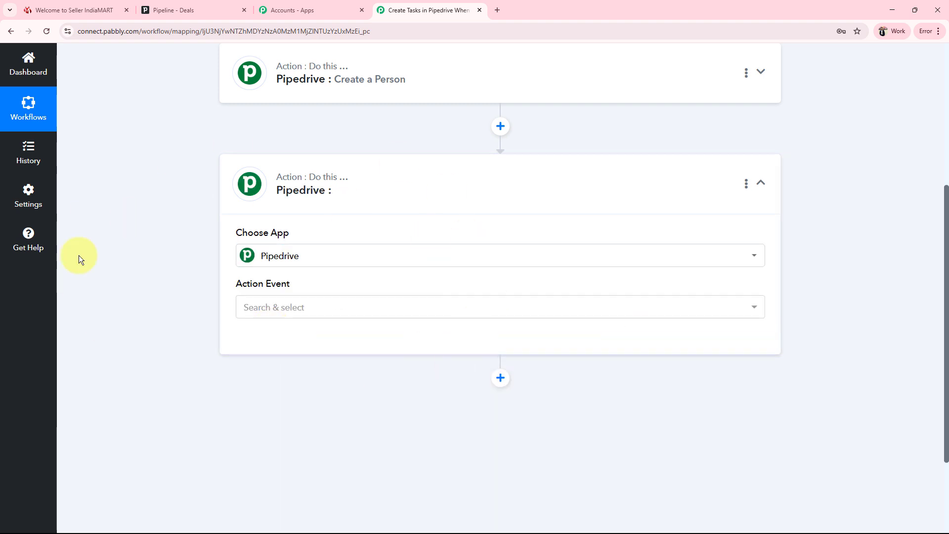
click(273, 316)
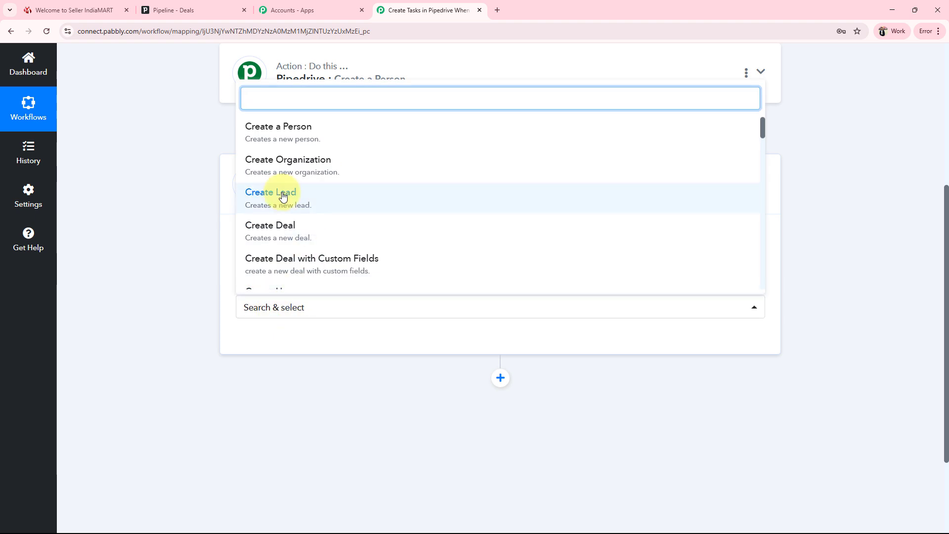
scroll(282, 193, down, 1)
scroll(263, 247, down, 2)
click(265, 239)
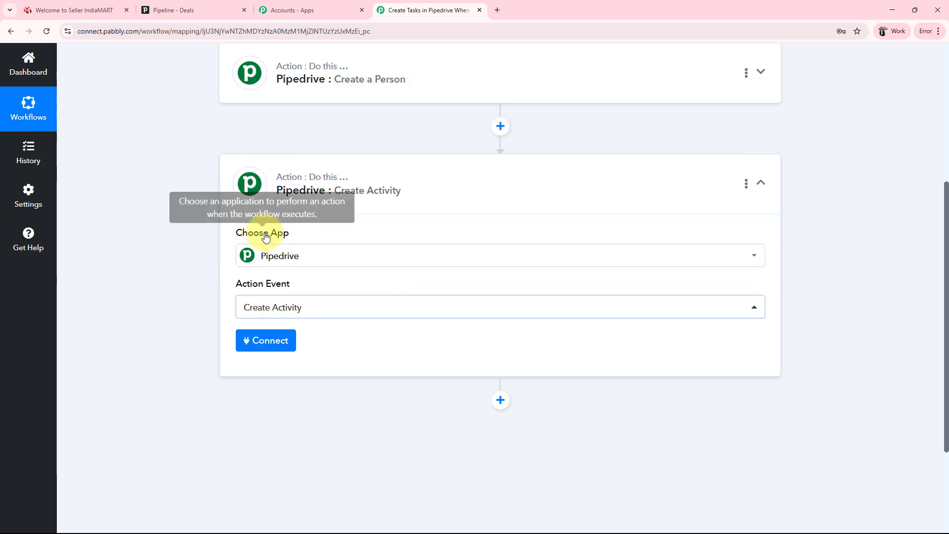
scroll(337, 231, up, 3)
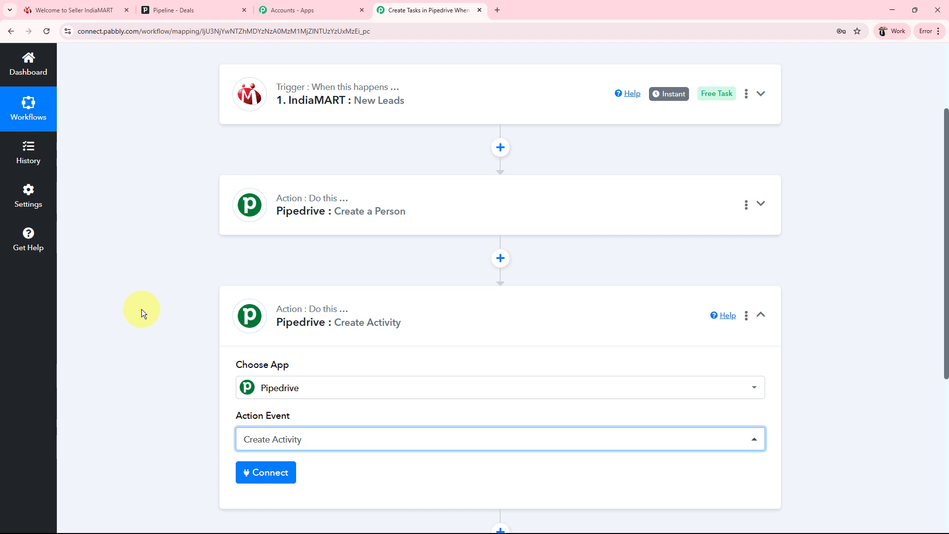
Collapse Create Activity and expand the IndiaMART trigger to reveal its Webhook URL section
click(425, 330)
scroll(292, 269, up, 3)
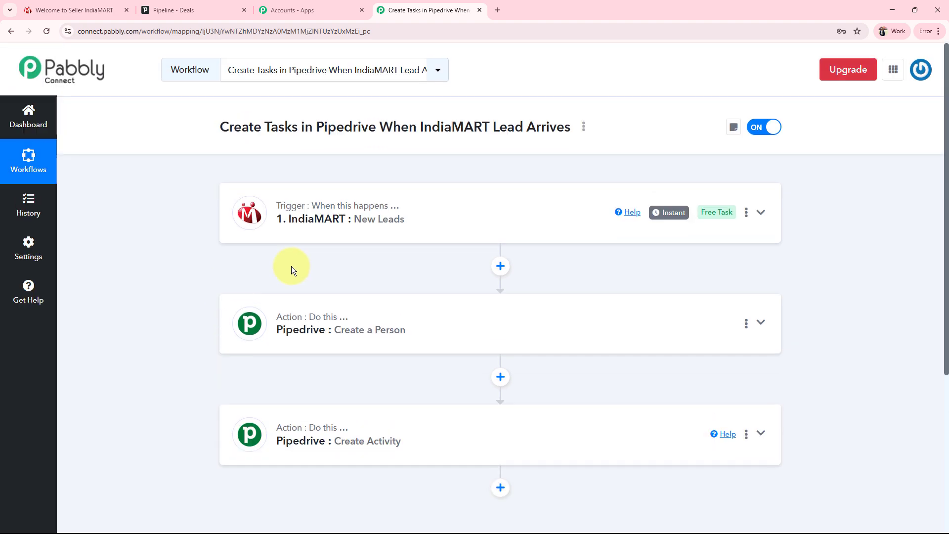
click(391, 216)
scroll(206, 317, down, 1)
scroll(206, 317, down, 2)
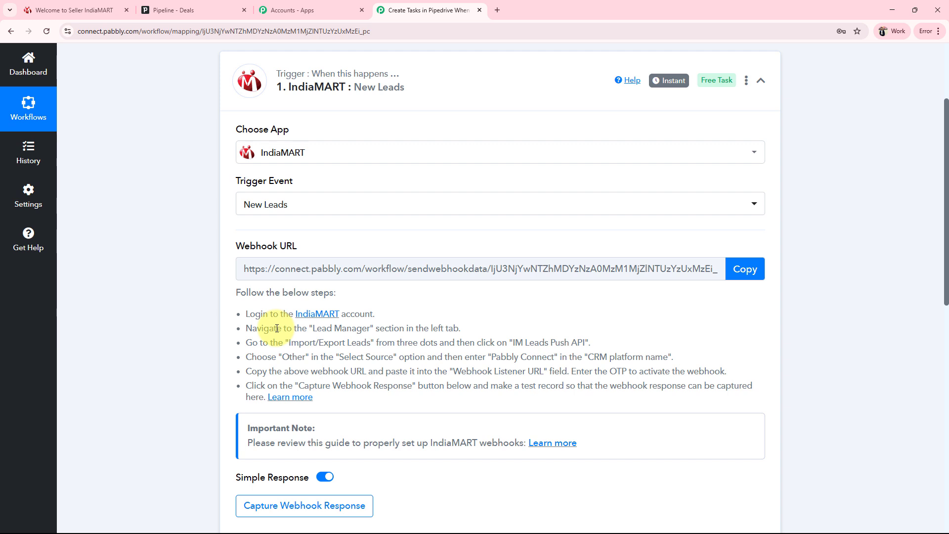
drag(235, 246, 298, 245)
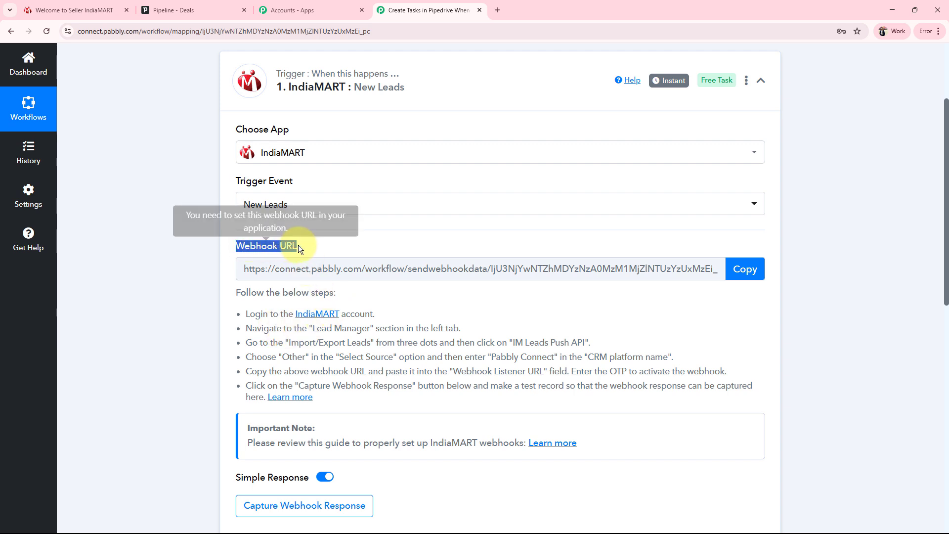
click(214, 286)
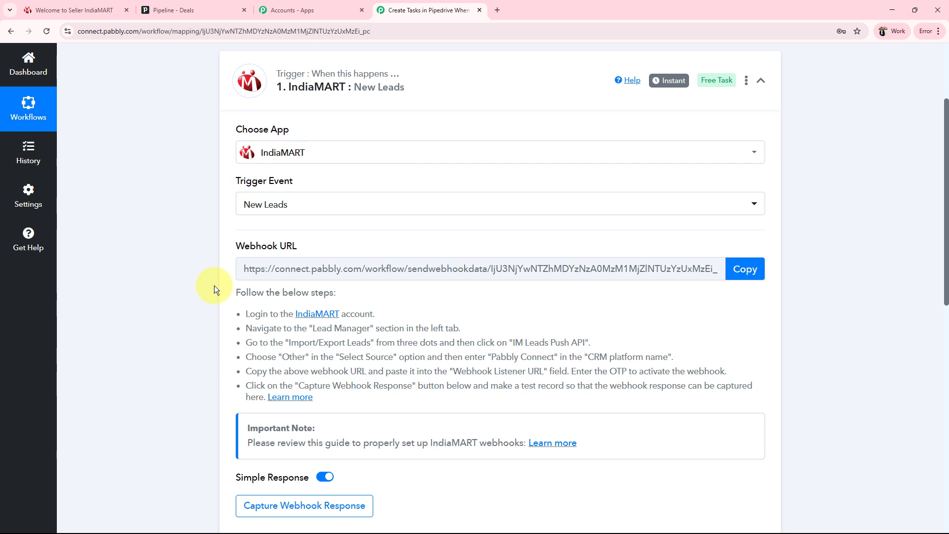
click(69, 10)
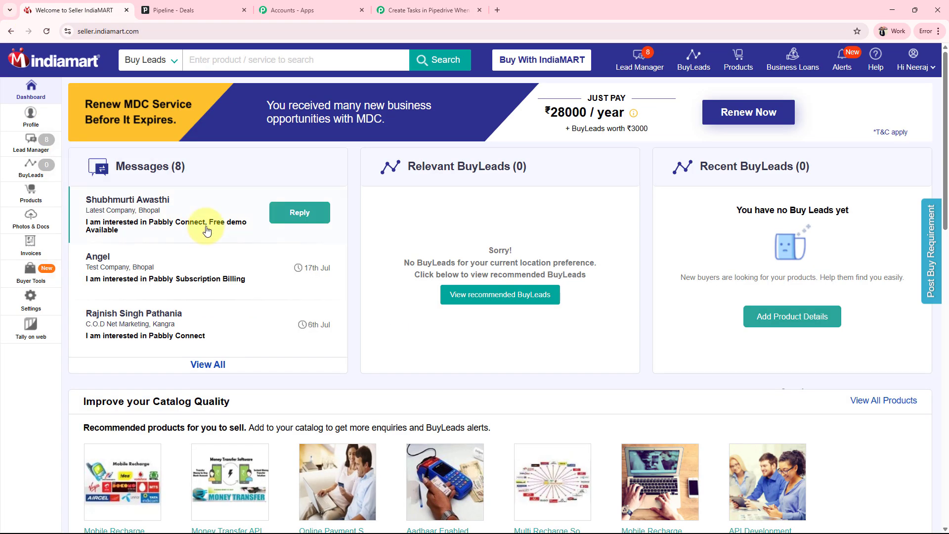
click(413, 10)
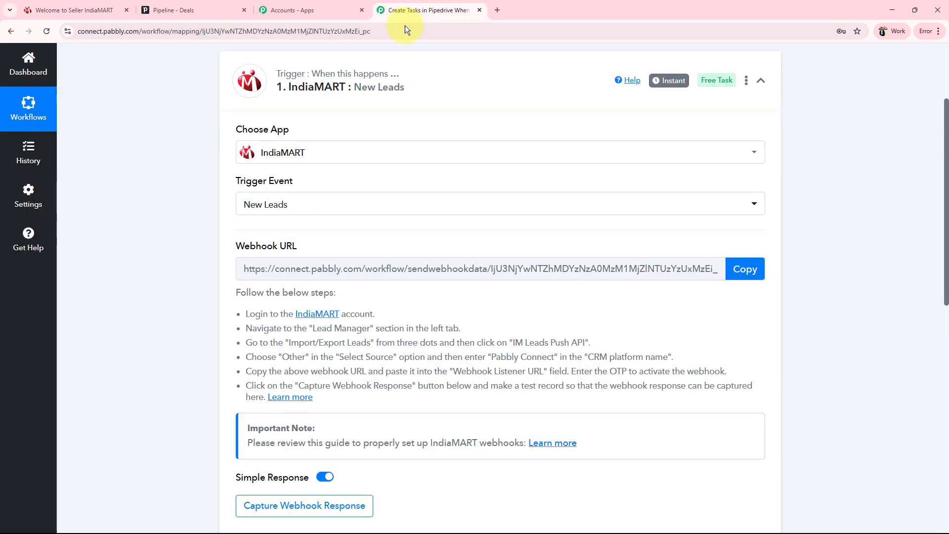
scroll(239, 369, down, 2)
scroll(242, 346, up, 2)
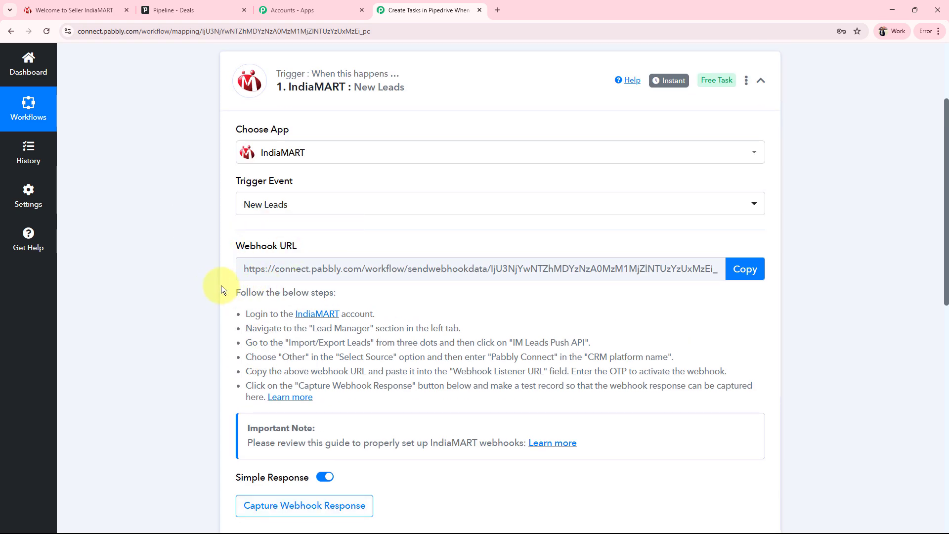
Copy the trigger's webhook URL and switch to the IndiaMART seller dashboard
click(731, 271)
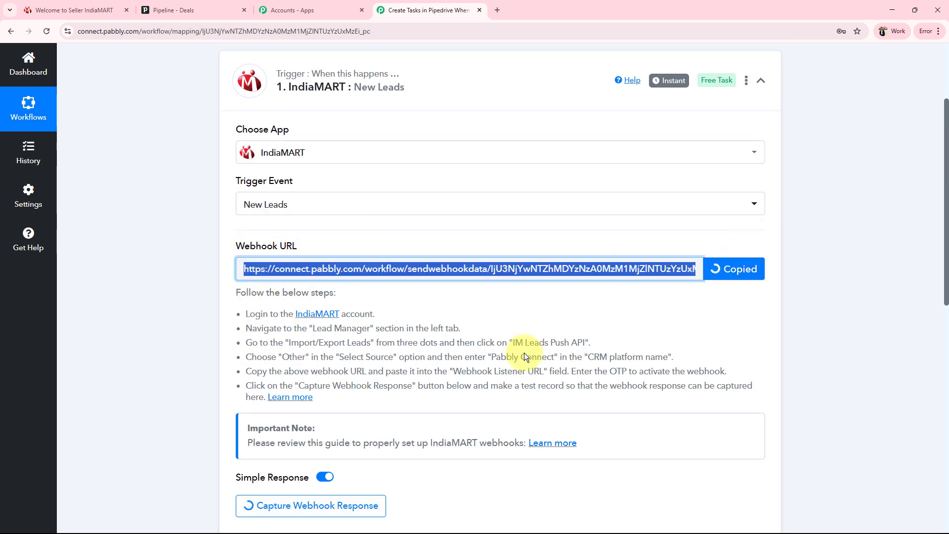
drag(244, 314, 398, 399)
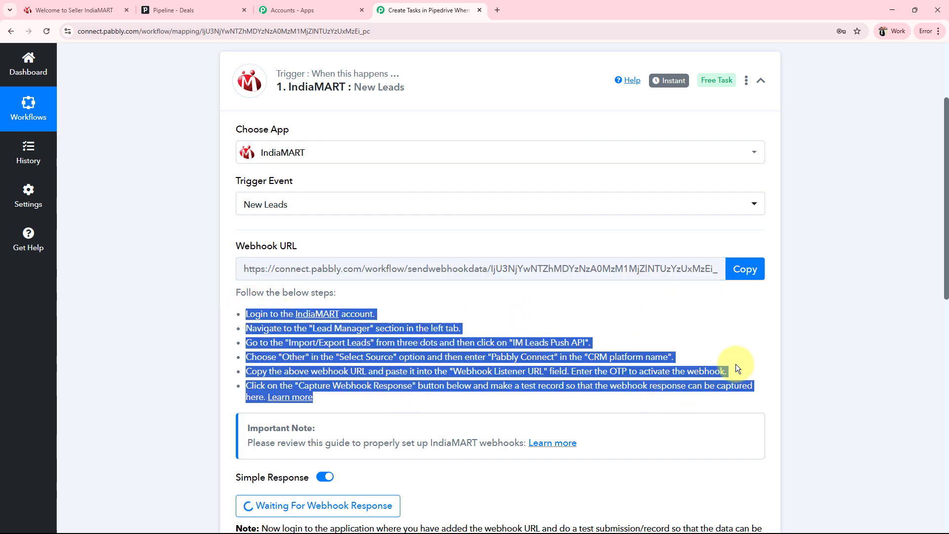
click(718, 377)
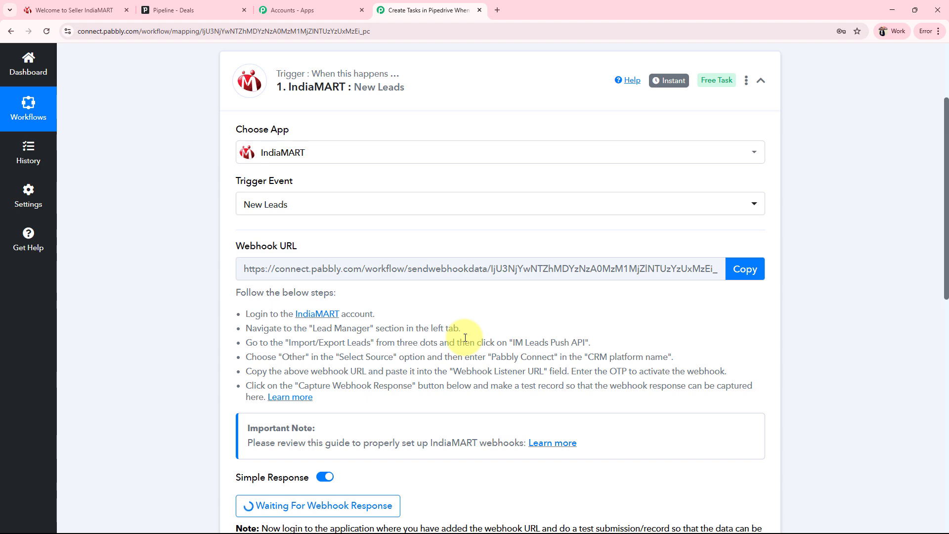
click(39, 10)
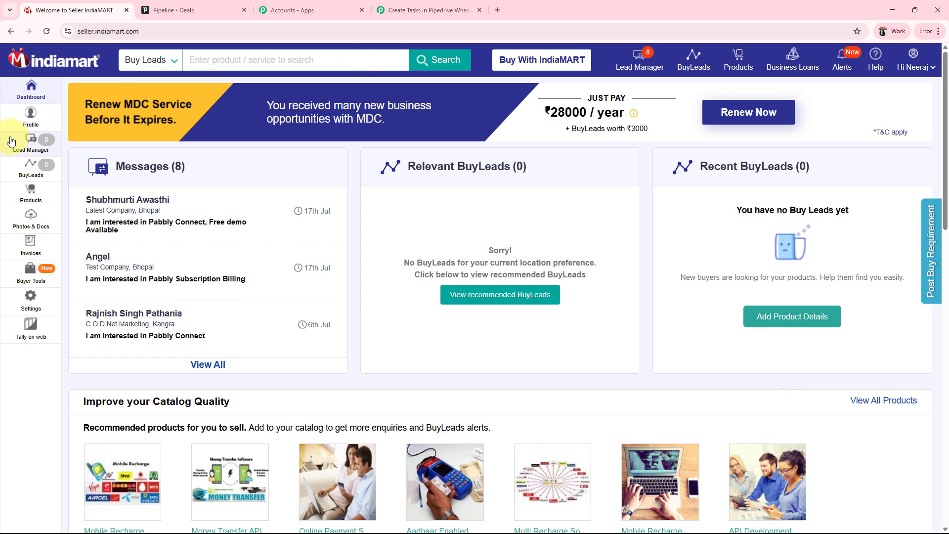
Go to Lead Manager's Import / Export Leads > Push API integration page
click(31, 146)
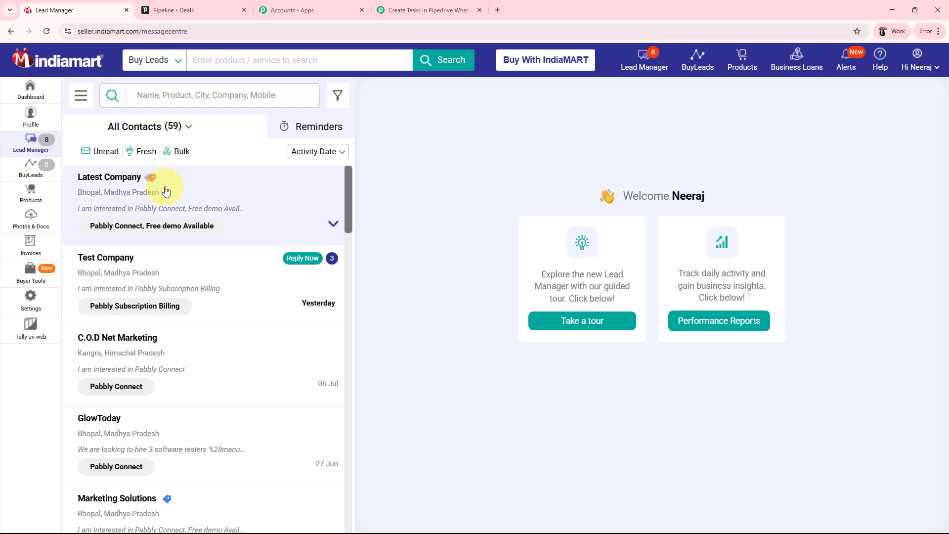
click(80, 95)
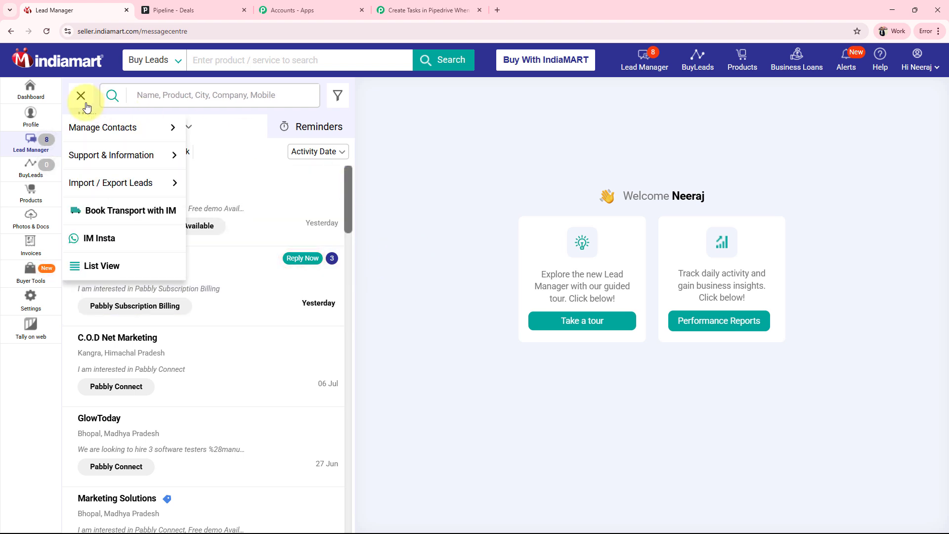
mouse_move(77, 183)
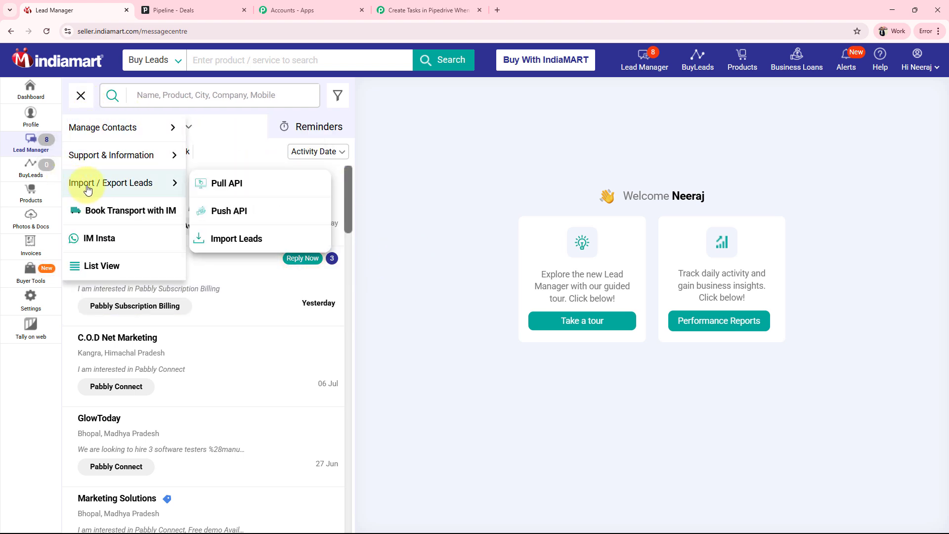
click(220, 213)
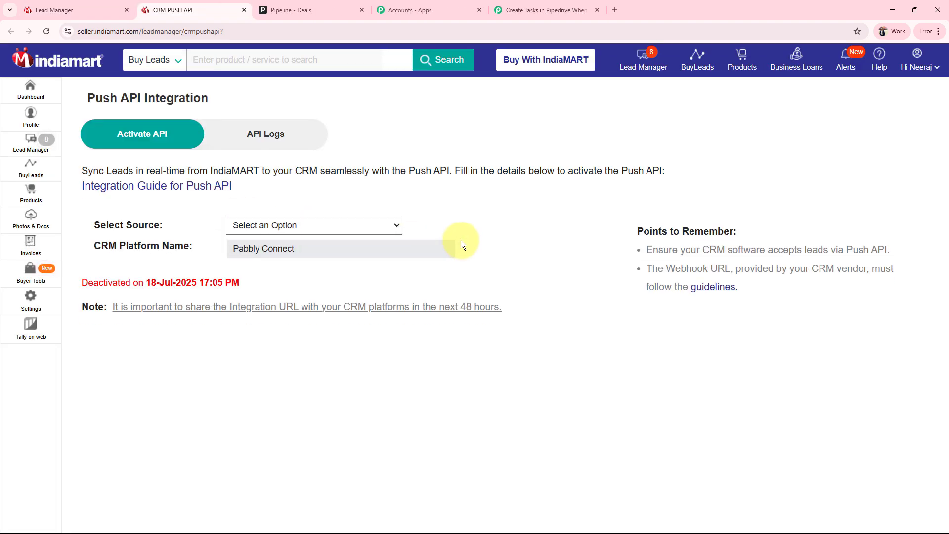
Set source to Other, enter CRM name Pabbly Connect, paste the webhook URL, and save
click(374, 224)
click(268, 328)
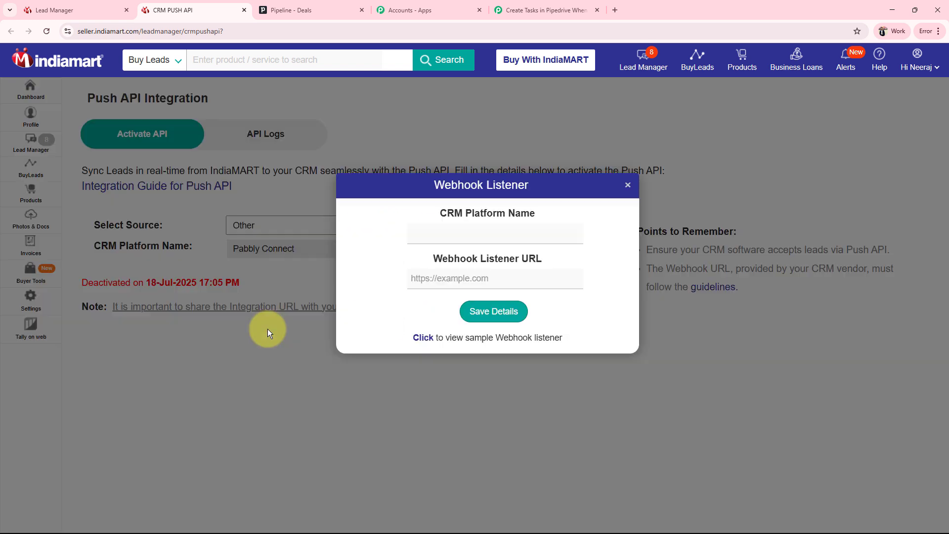
click(467, 235)
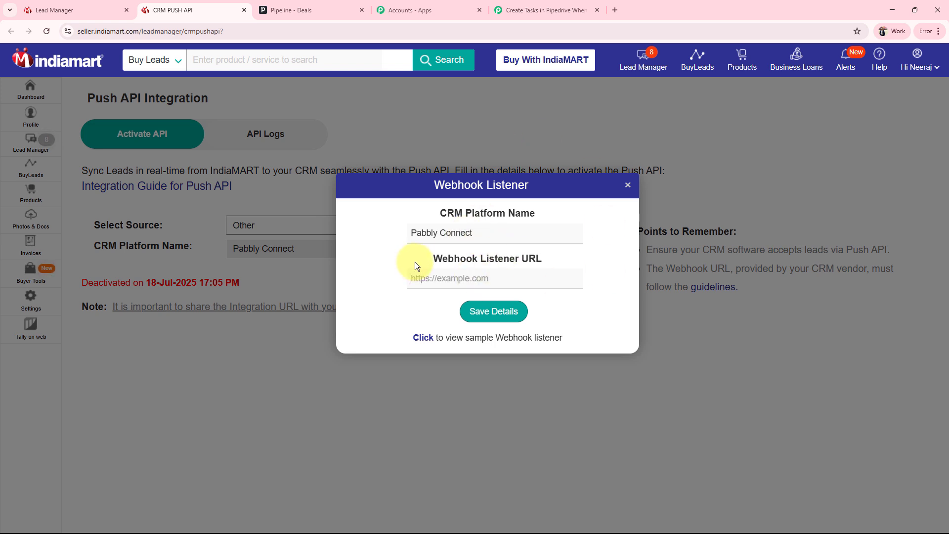
key(ctrl+v)
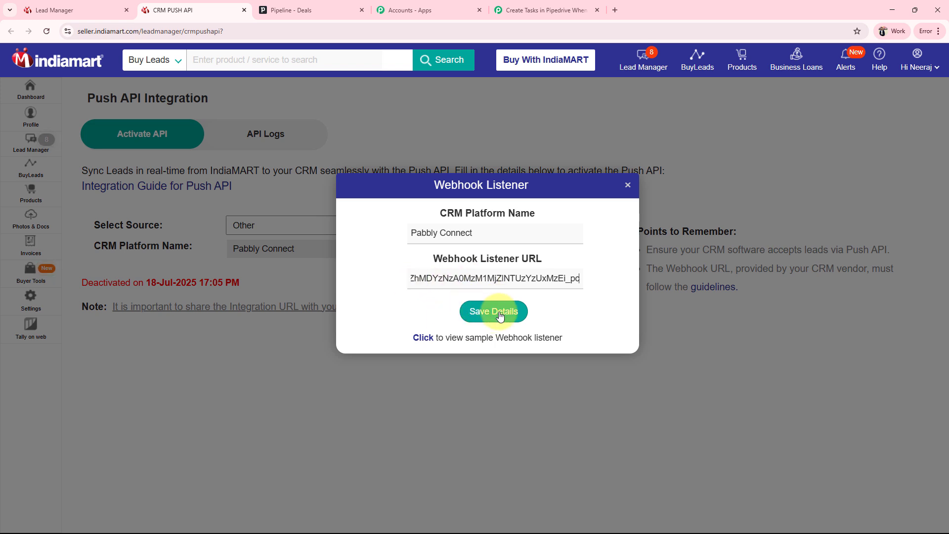
click(499, 315)
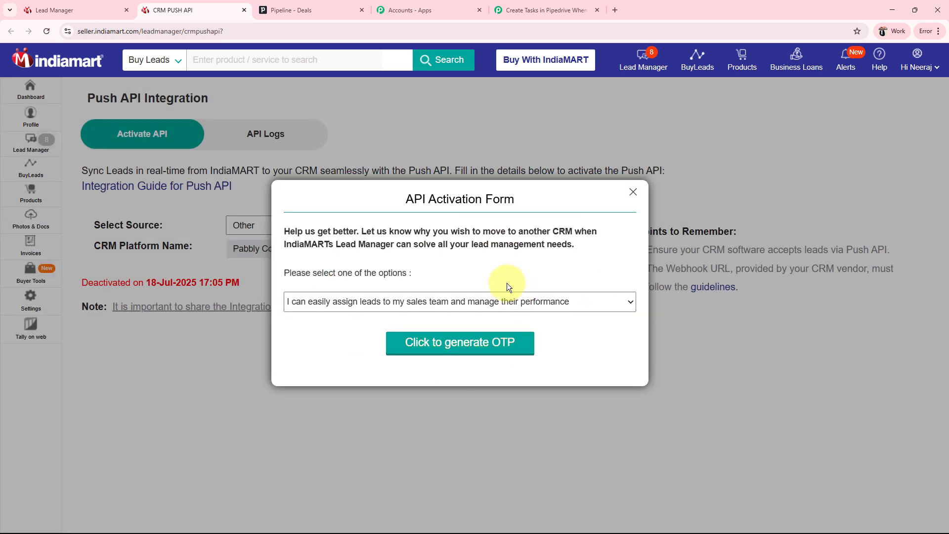
Activate the Push API with the additional-CRM-features reason and the received OTP
click(468, 307)
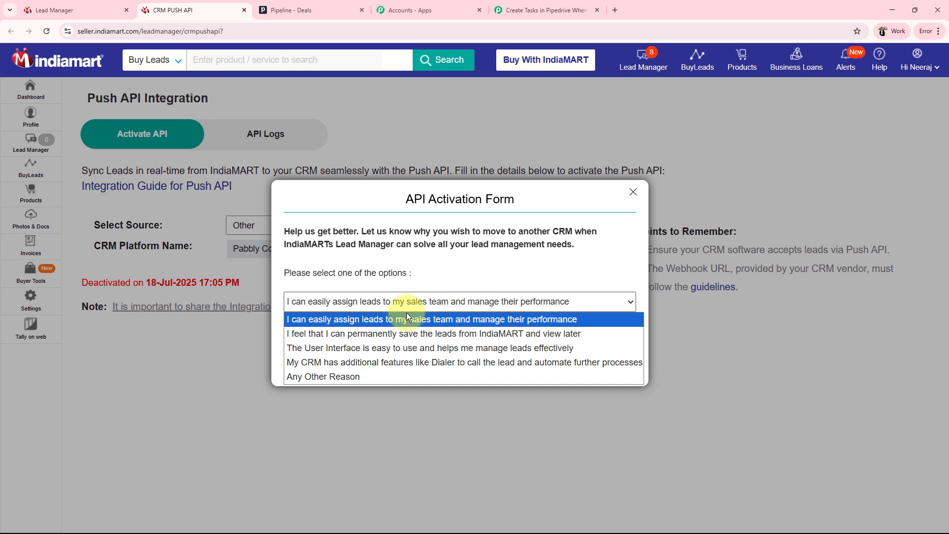
click(338, 361)
click(485, 345)
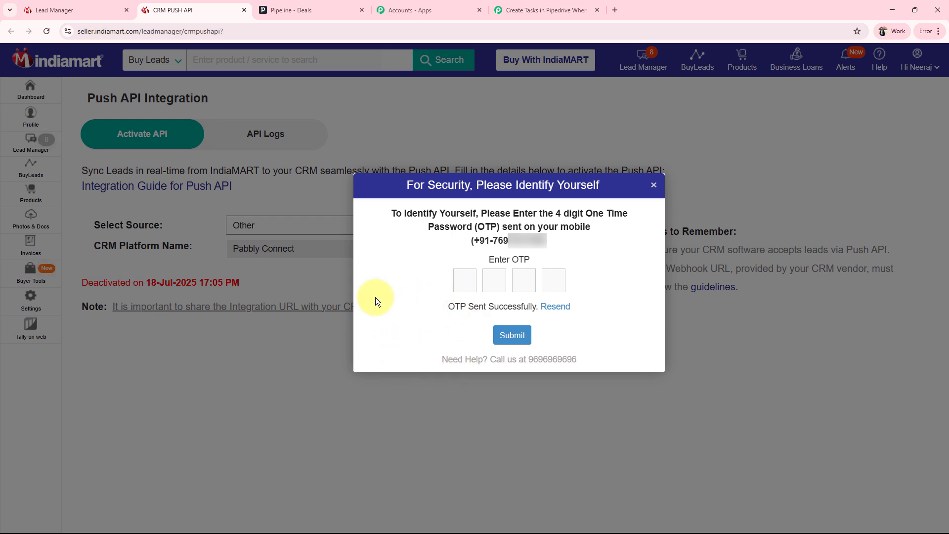
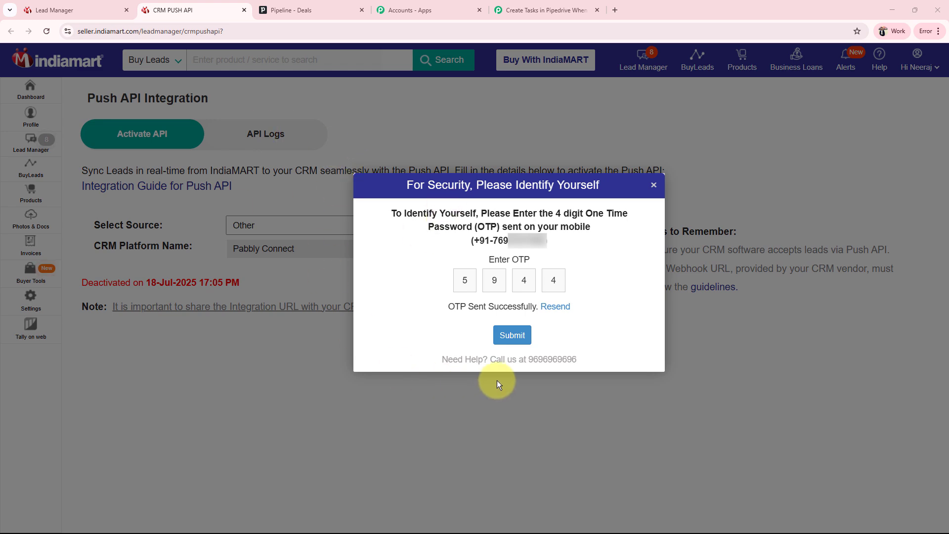
click(510, 336)
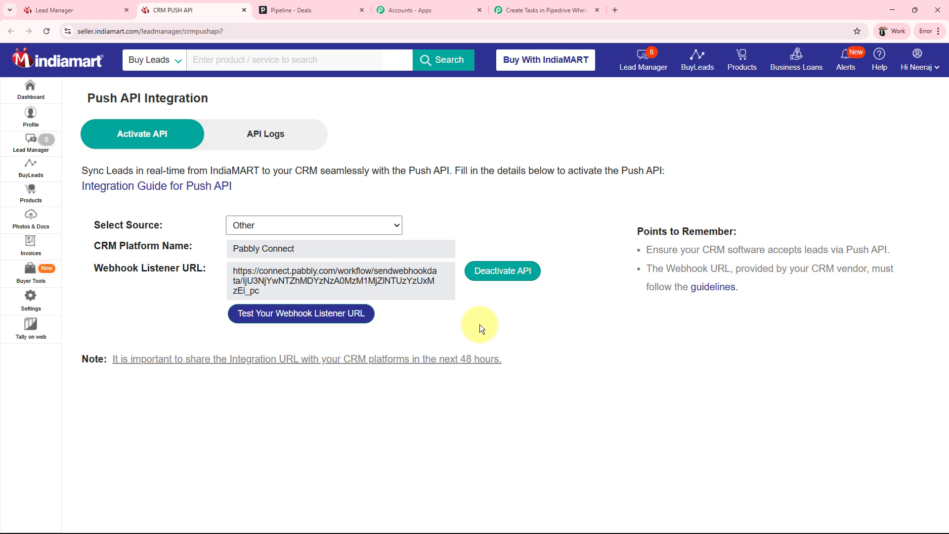
Point out the trigger's note about making a test submission, then return to IndiaMART's Push API page
click(539, 10)
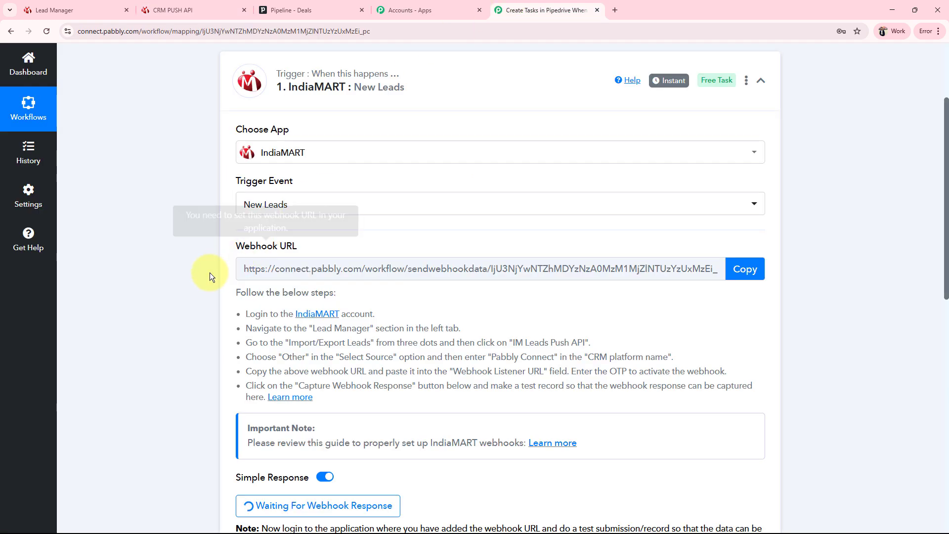
scroll(188, 319, down, 3)
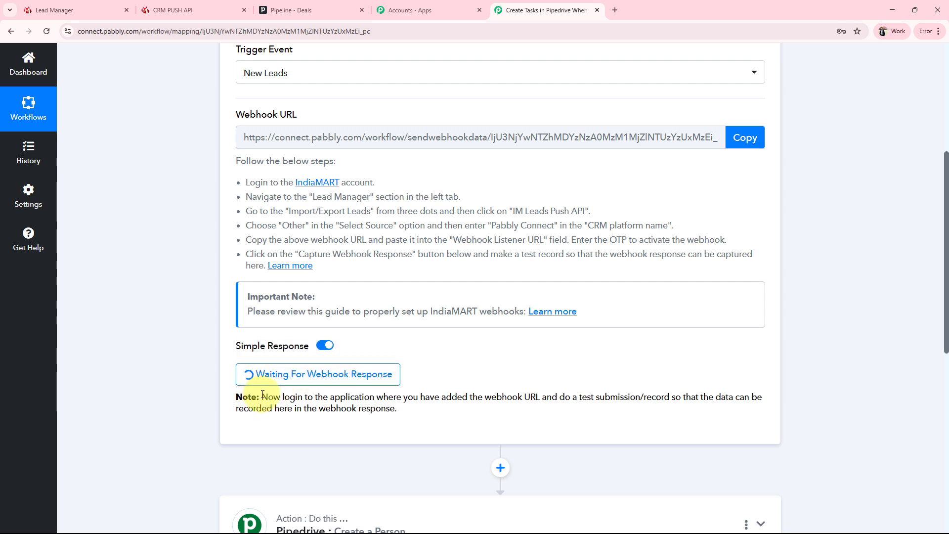
drag(262, 397, 387, 397)
click(451, 434)
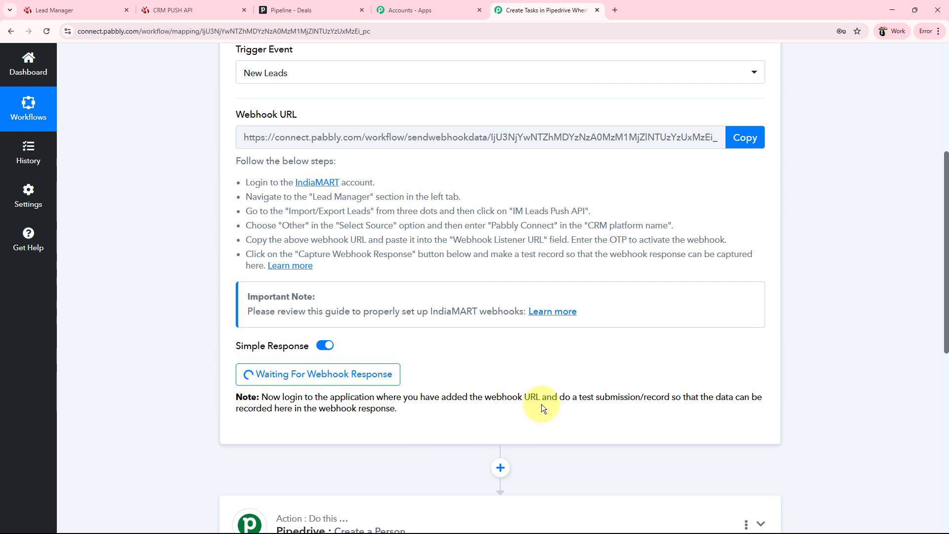
drag(576, 398, 643, 397)
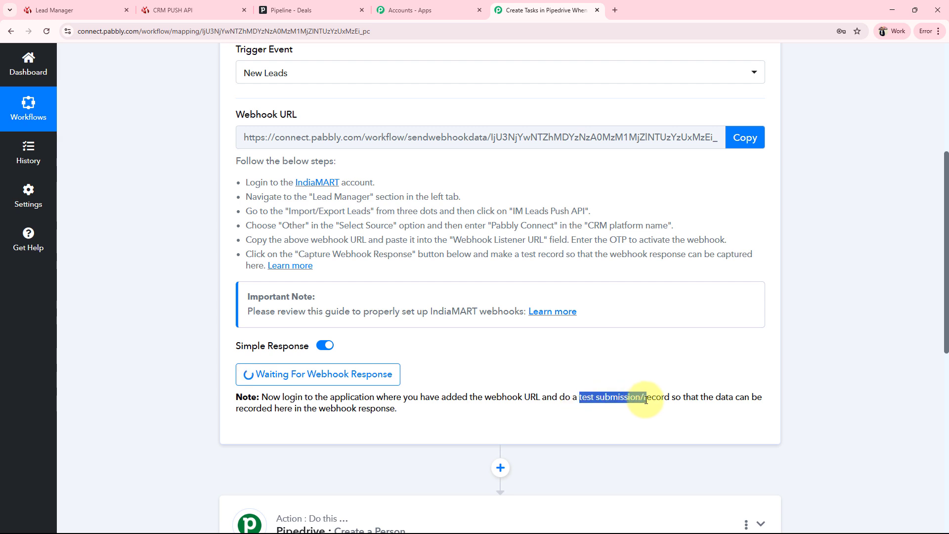
click(569, 371)
scroll(569, 371, up, 1)
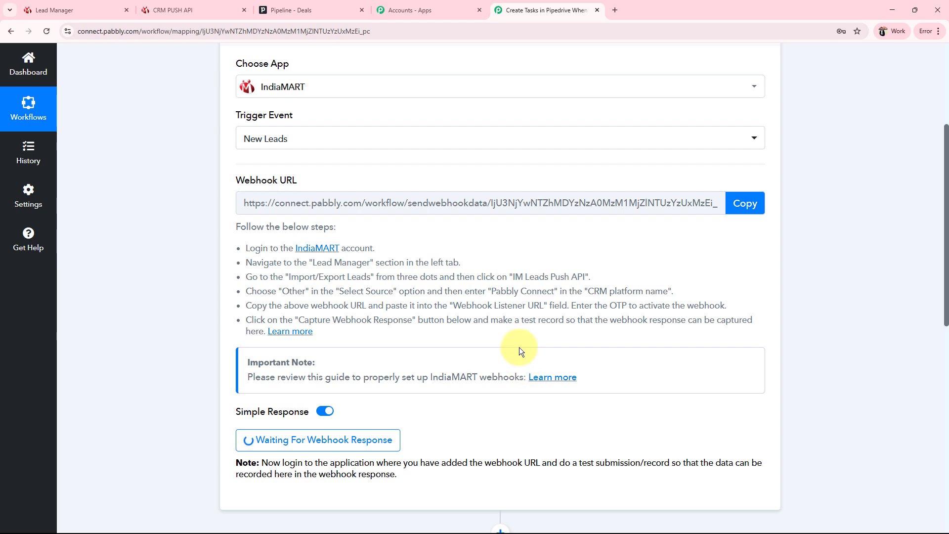
click(193, 10)
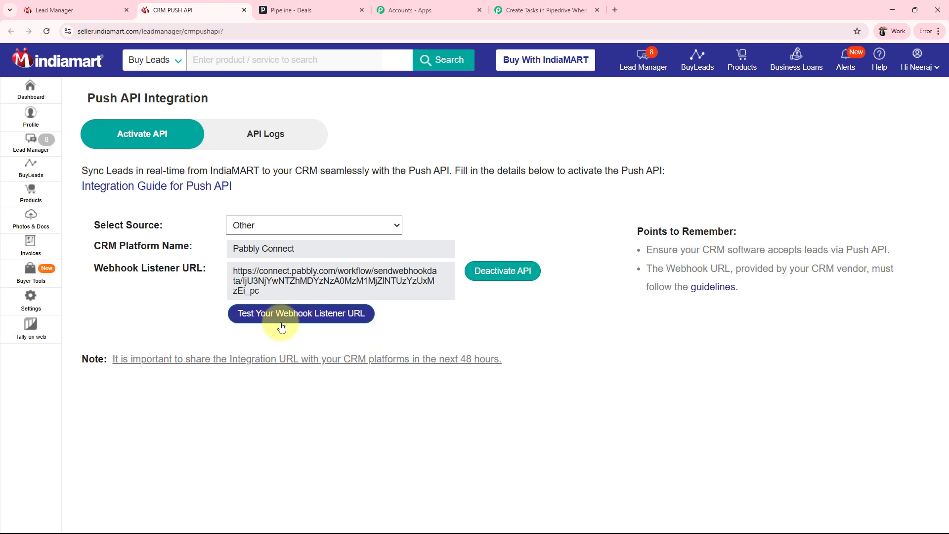
Open the webhook listener test window for the saved Pabbly URL and review the sample lead
click(559, 10)
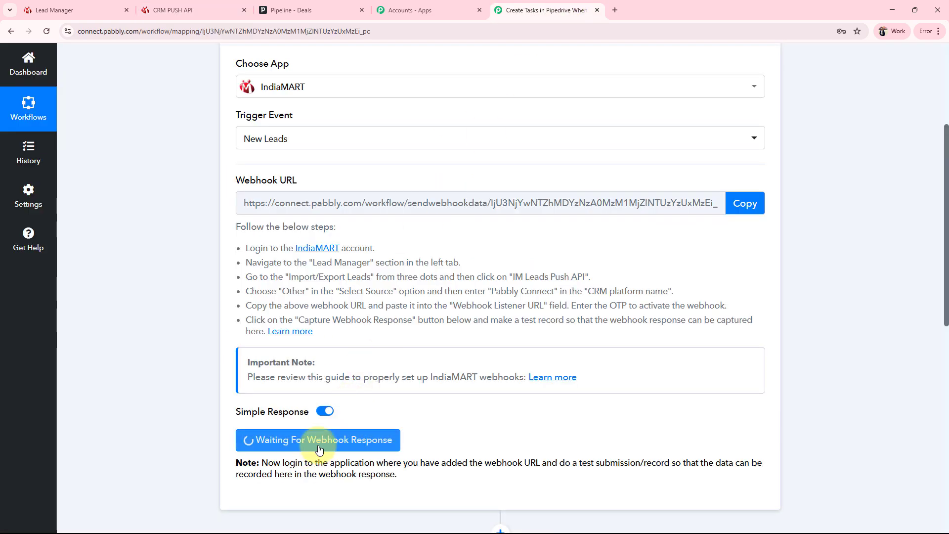
click(202, 4)
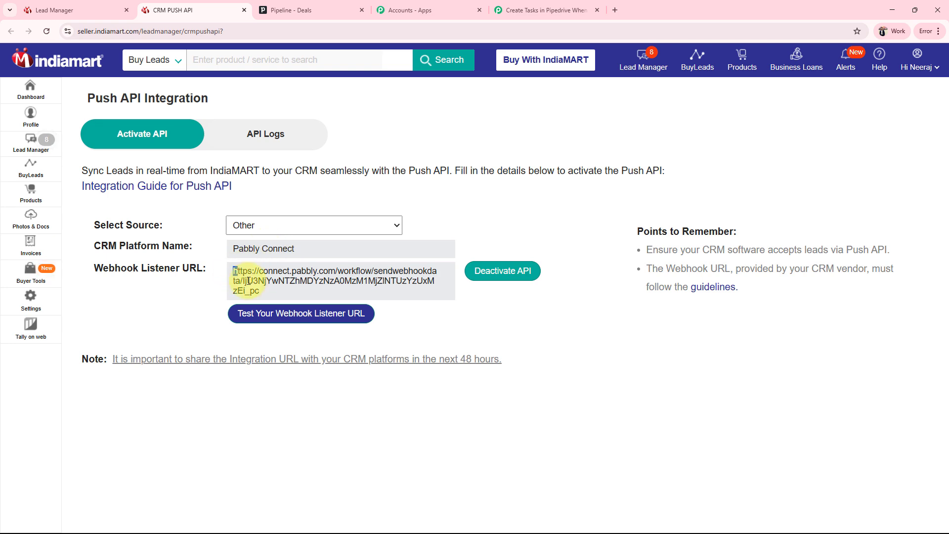
drag(233, 271, 186, 294)
click(186, 296)
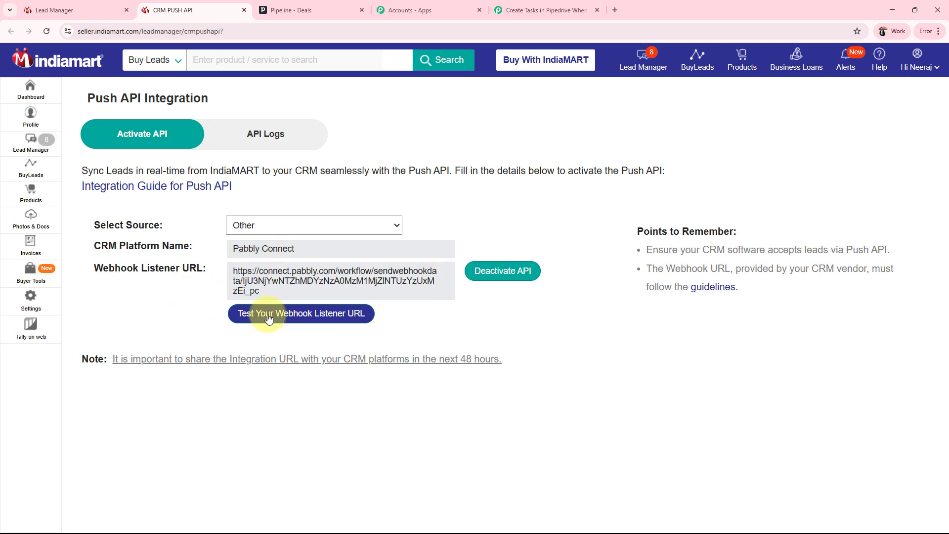
click(269, 318)
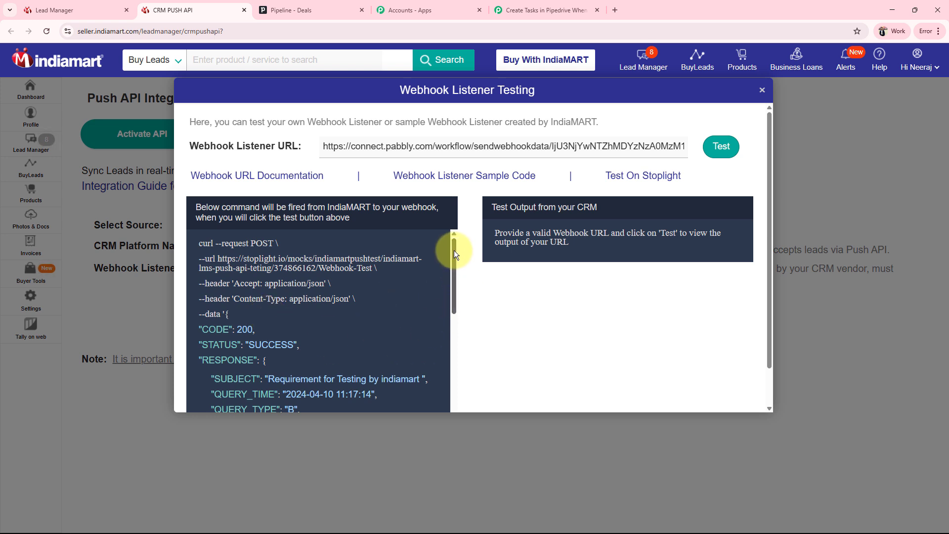
drag(454, 250, 450, 292)
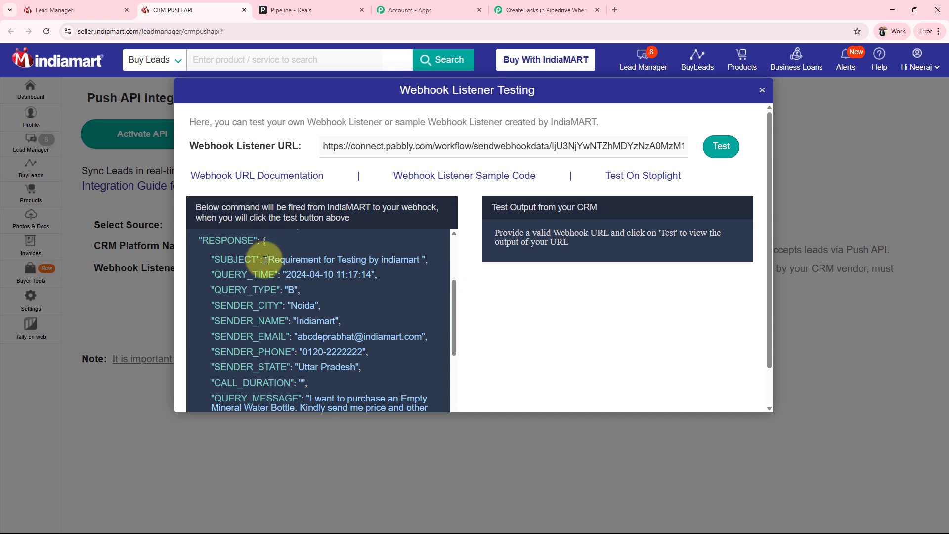
drag(268, 260, 333, 261)
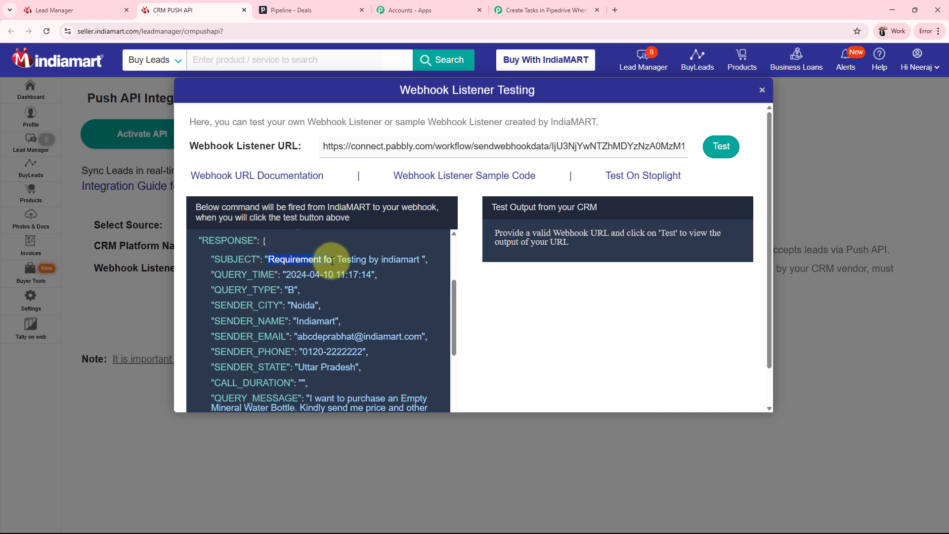
click(393, 274)
scroll(297, 308, down, 5)
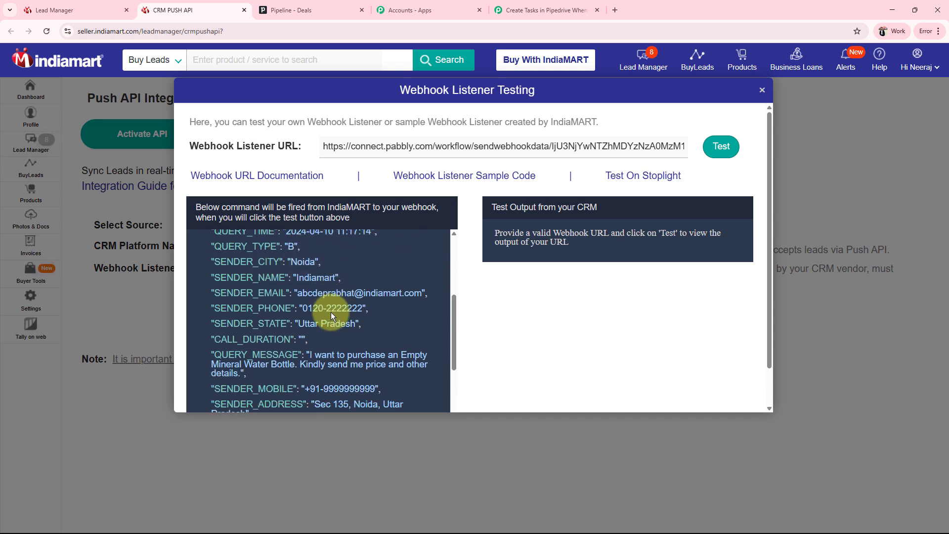
scroll(317, 310, down, 1)
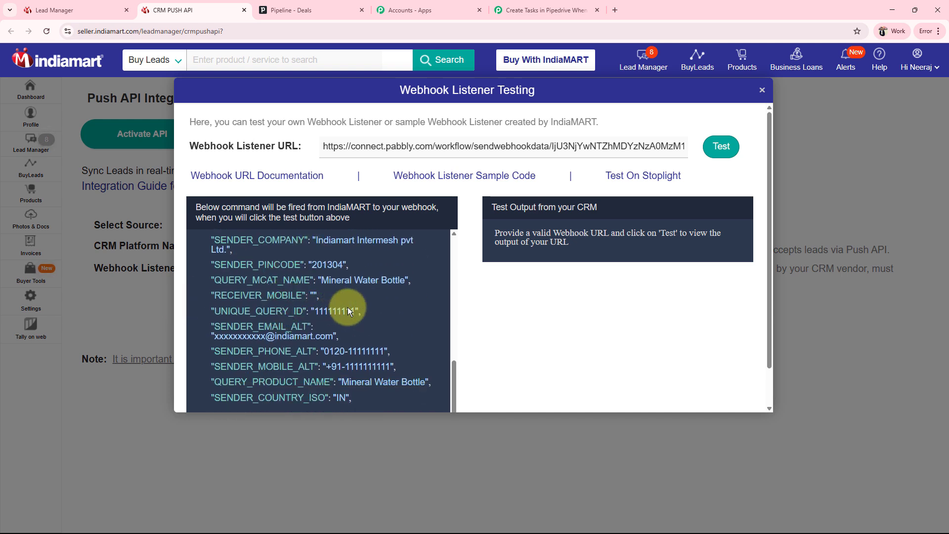
scroll(346, 310, up, 10)
scroll(328, 322, up, 1)
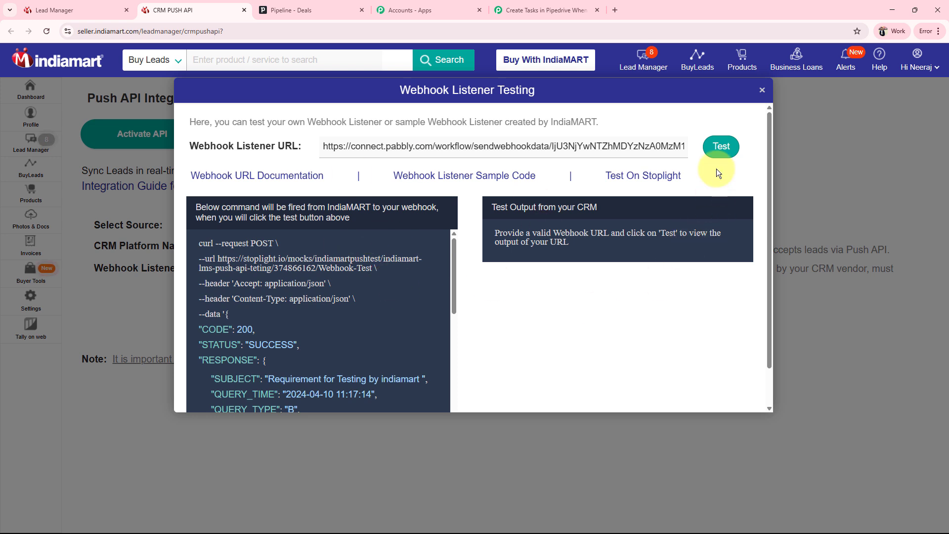
Send the test lead to the Pabbly webhook and view the captured response in Pabbly
click(722, 146)
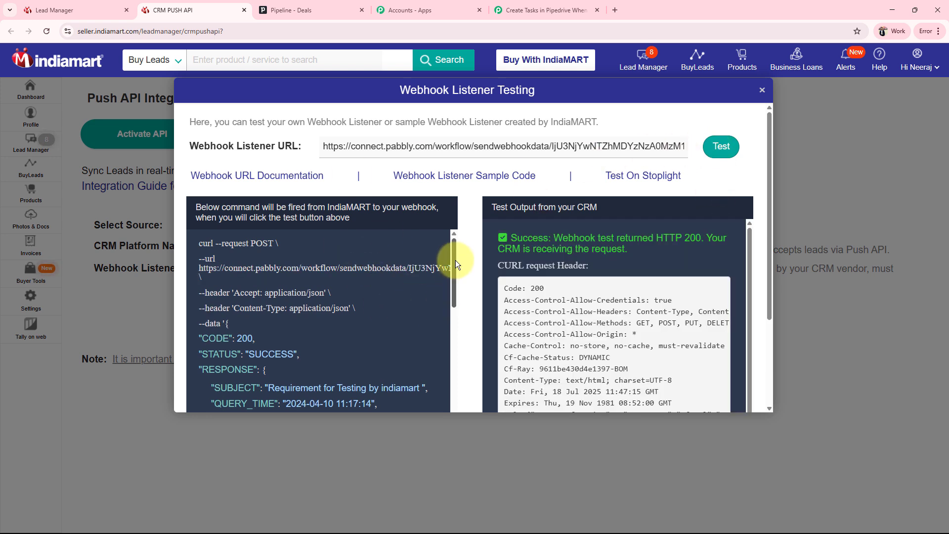
drag(453, 259, 462, 319)
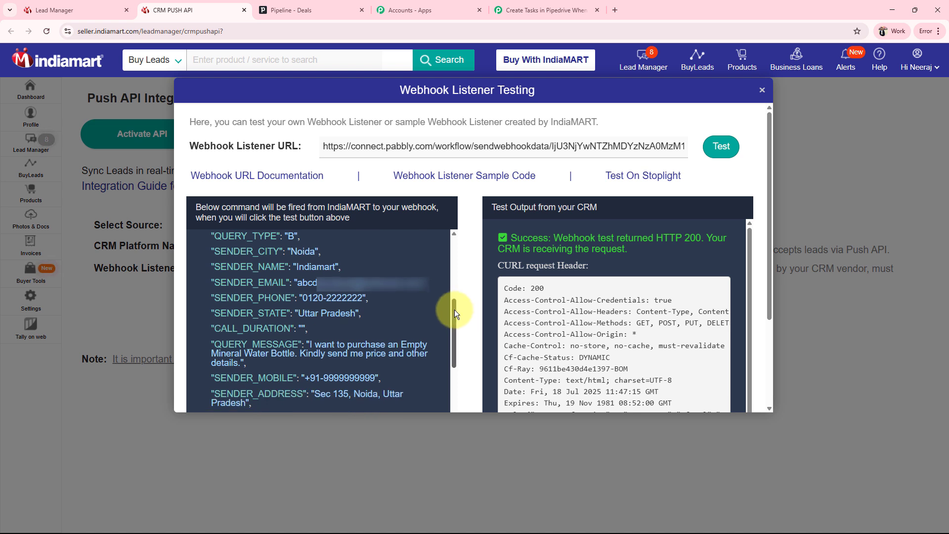
drag(333, 152, 596, 157)
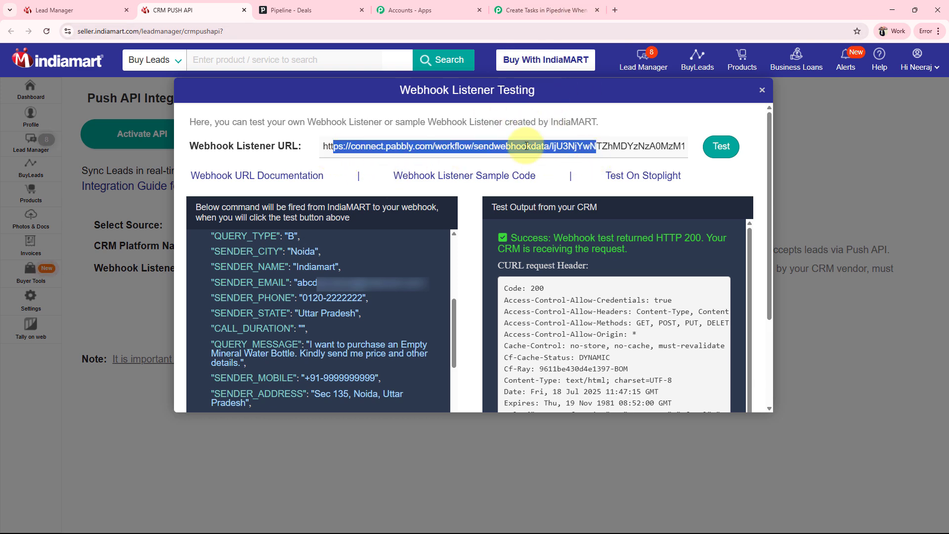
click(533, 6)
scroll(201, 322, down, 5)
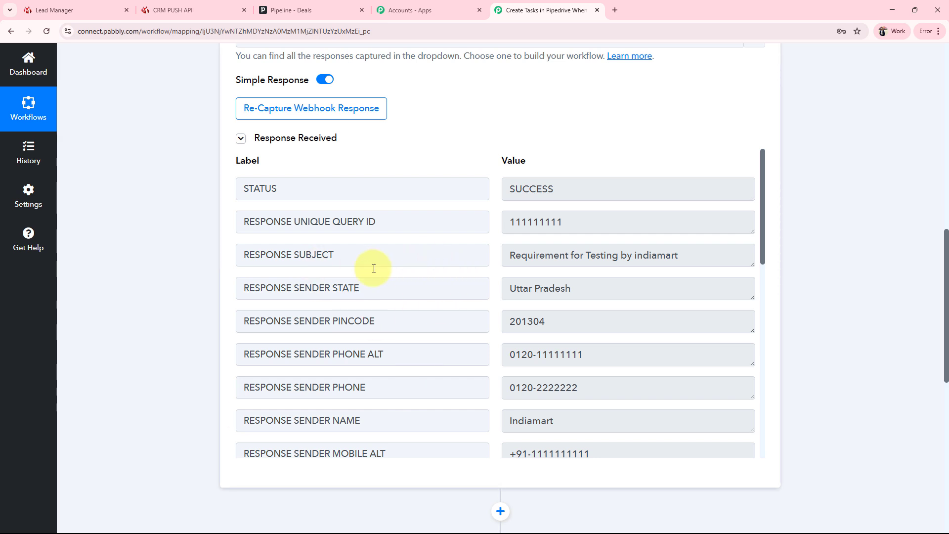
drag(601, 286, 512, 289)
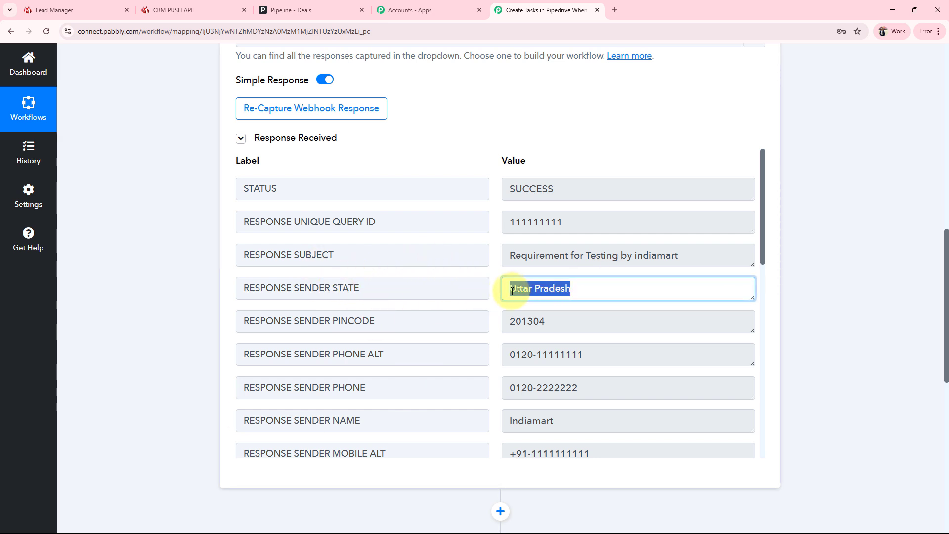
drag(566, 324, 508, 334)
drag(587, 387, 496, 399)
drag(663, 256, 540, 282)
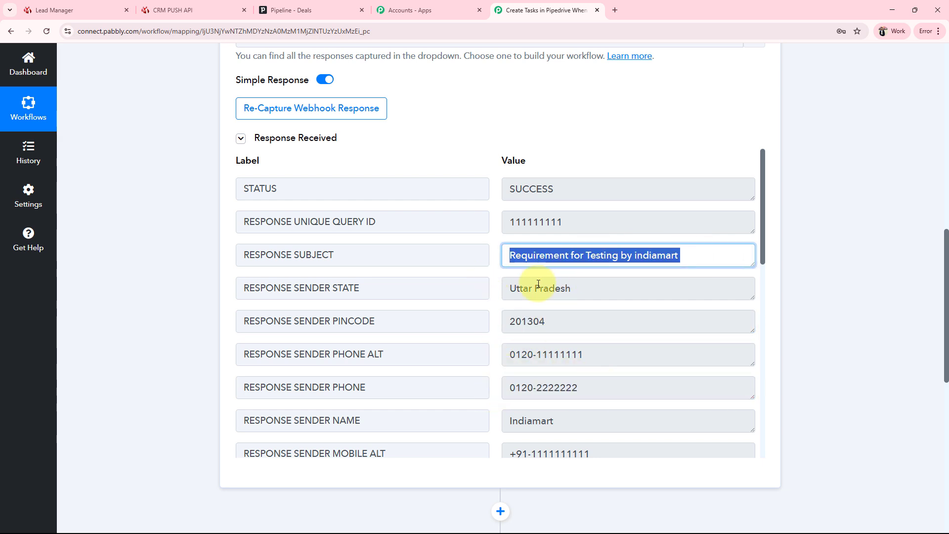
scroll(608, 308, down, 3)
scroll(608, 308, down, 4)
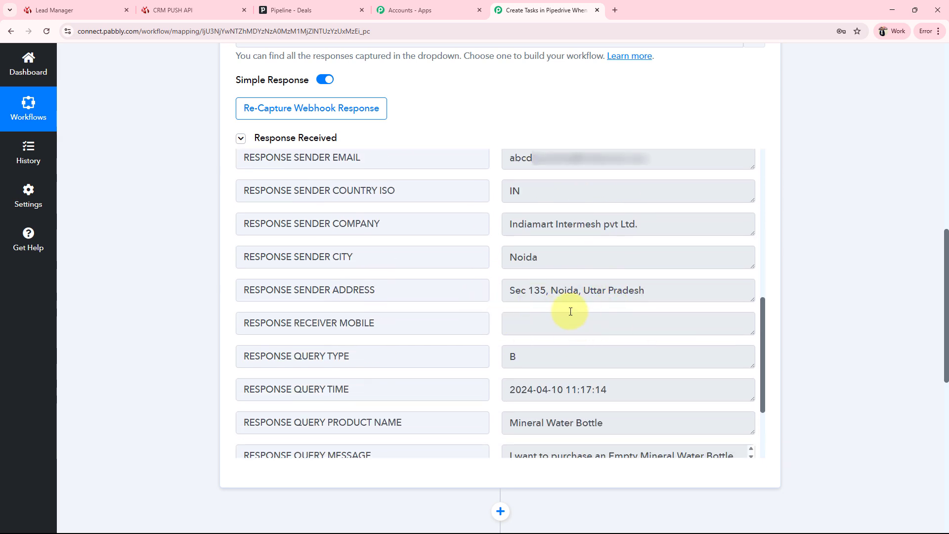
scroll(568, 310, down, 1)
scroll(532, 330, down, 2)
click(612, 303)
drag(612, 303, 538, 356)
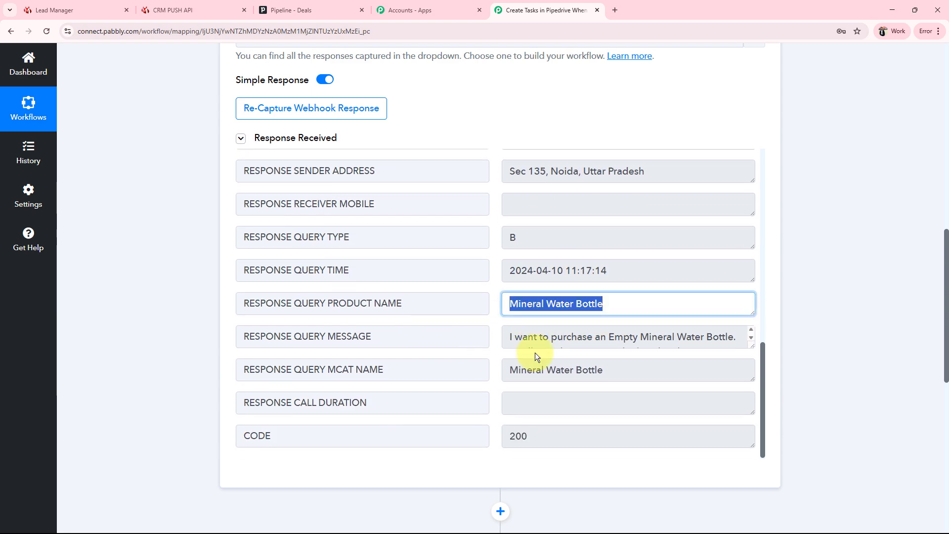
scroll(612, 372, down, 1)
scroll(613, 372, down, 4)
scroll(585, 301, up, 6)
scroll(551, 301, up, 10)
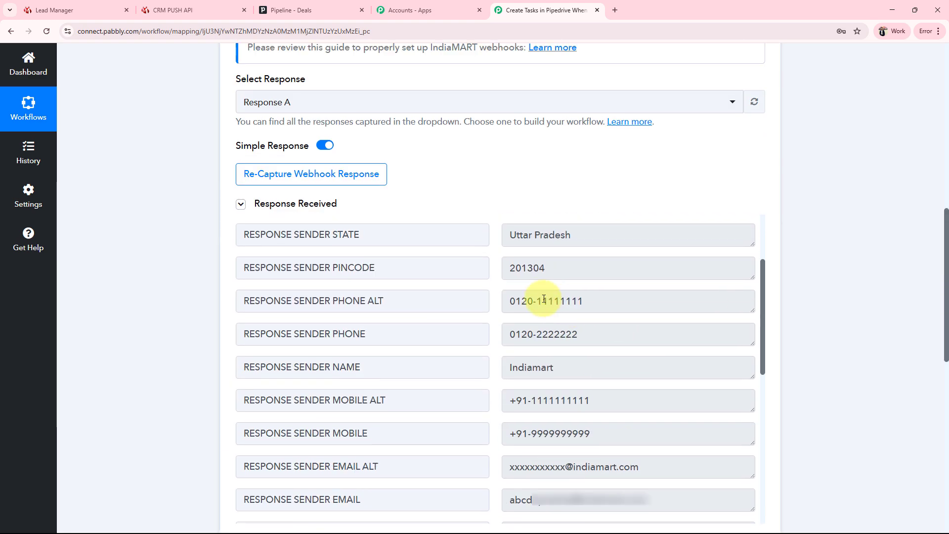
scroll(297, 301, up, 10)
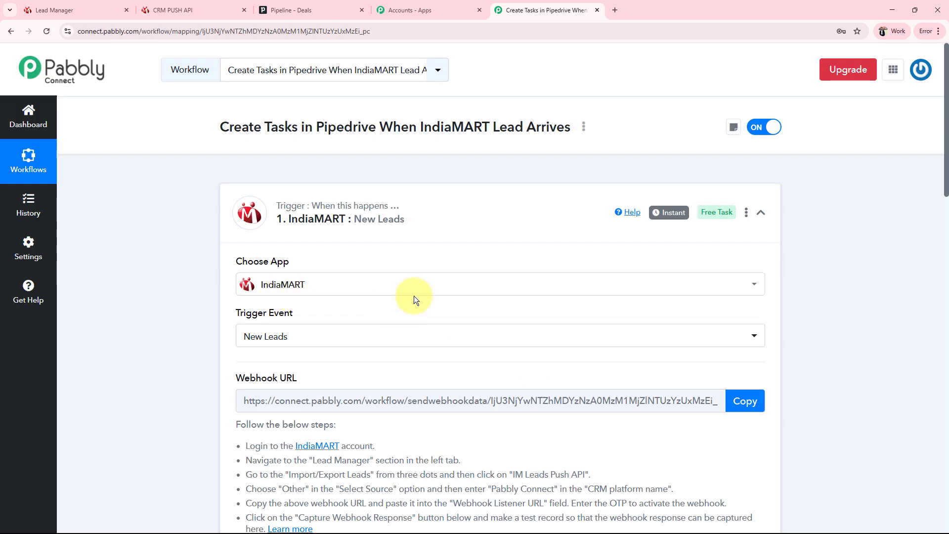
Collapse the trigger and start a new Pipedrive #25 connection on Create a Person, ready for the API token
click(448, 224)
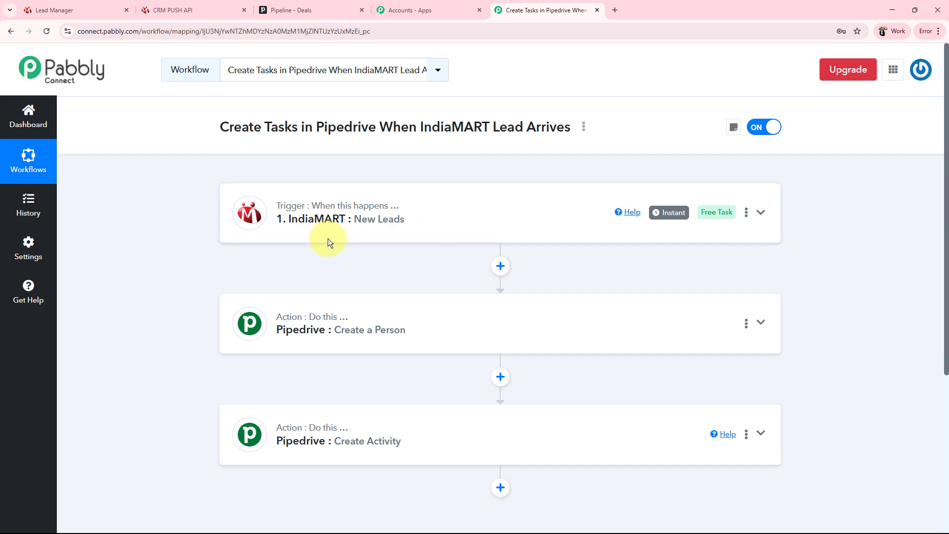
click(258, 324)
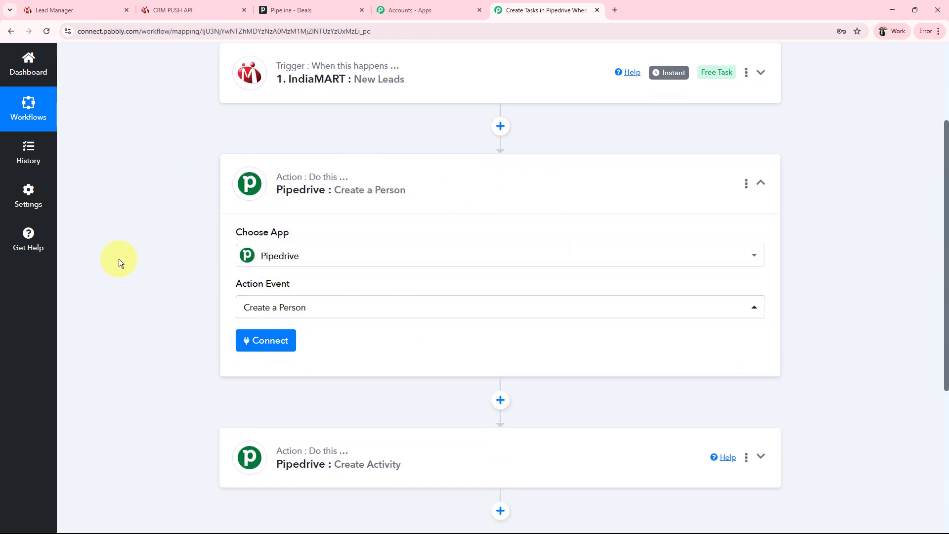
click(257, 341)
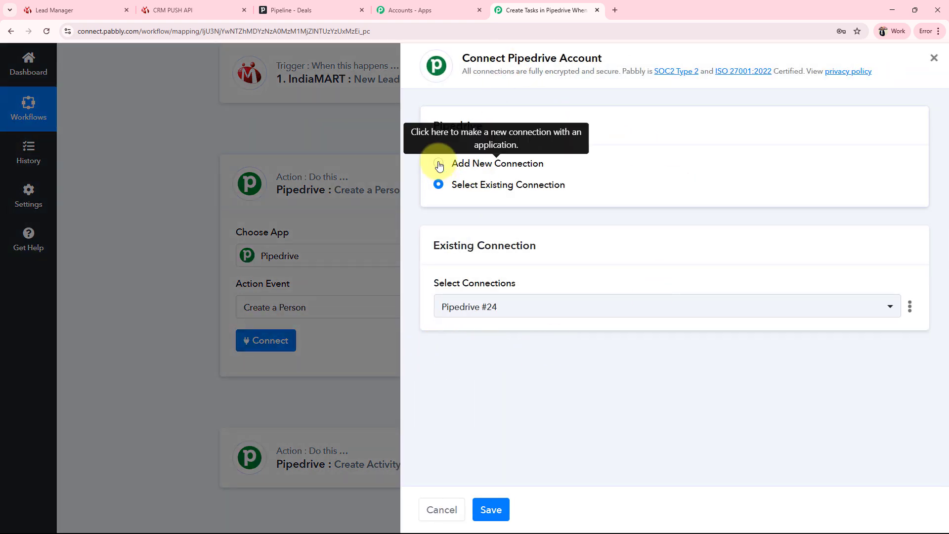
click(438, 165)
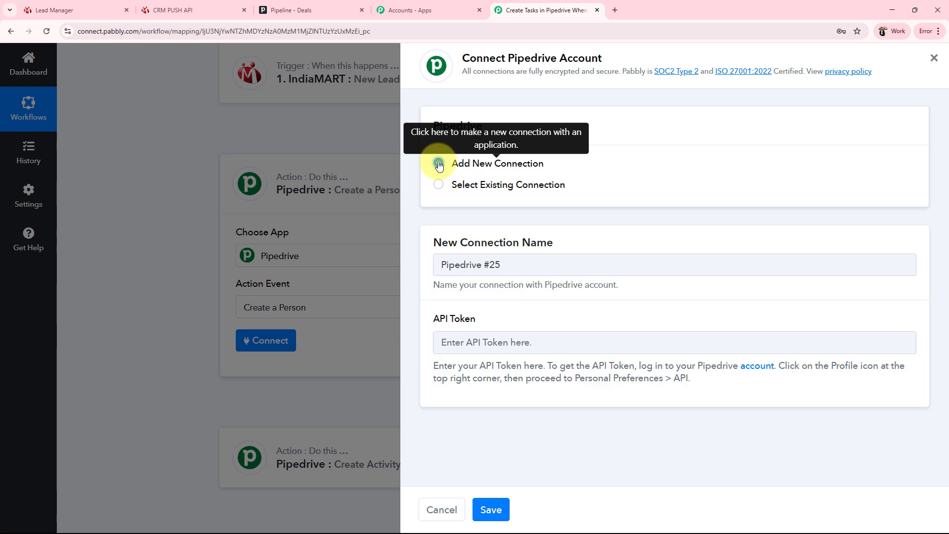
click(439, 185)
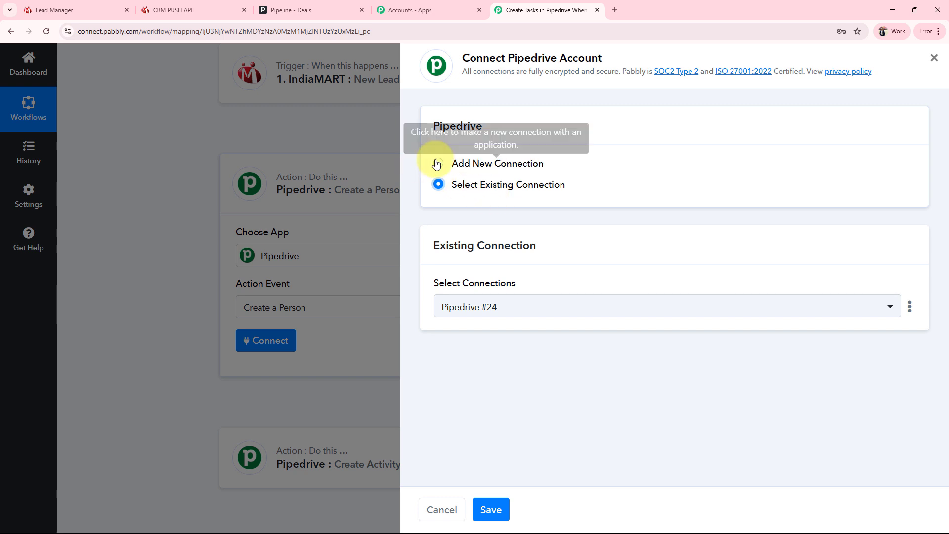
click(438, 164)
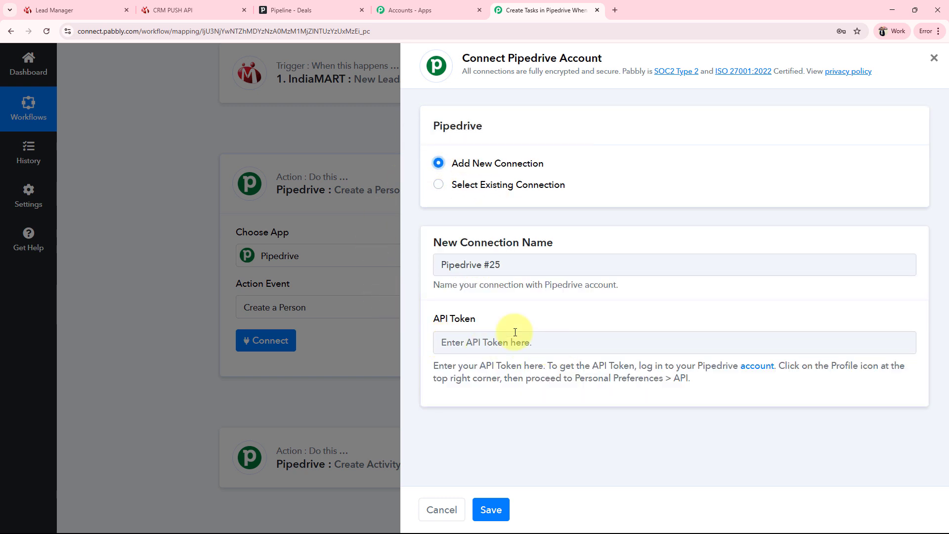
click(467, 335)
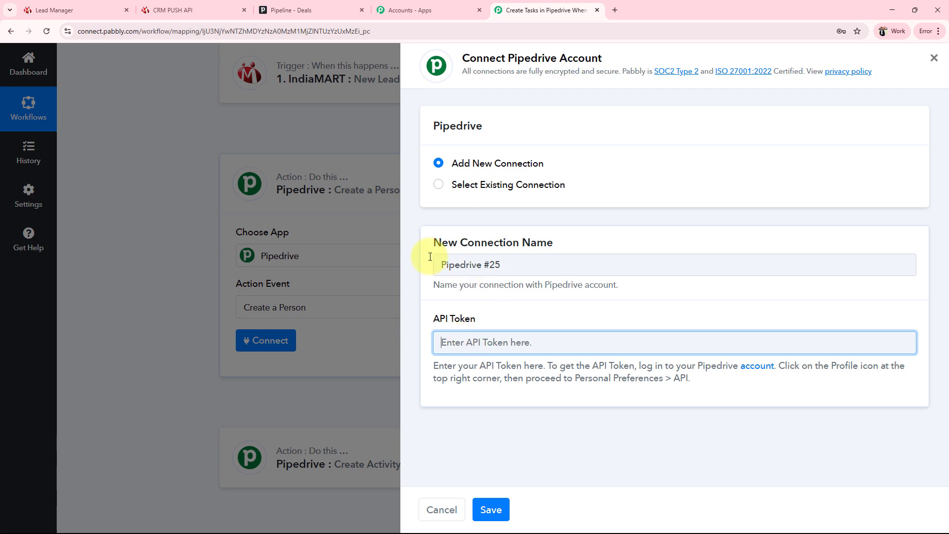
Copy the API token from Pipedrive's Personal preferences API page and return to Pabbly
click(297, 10)
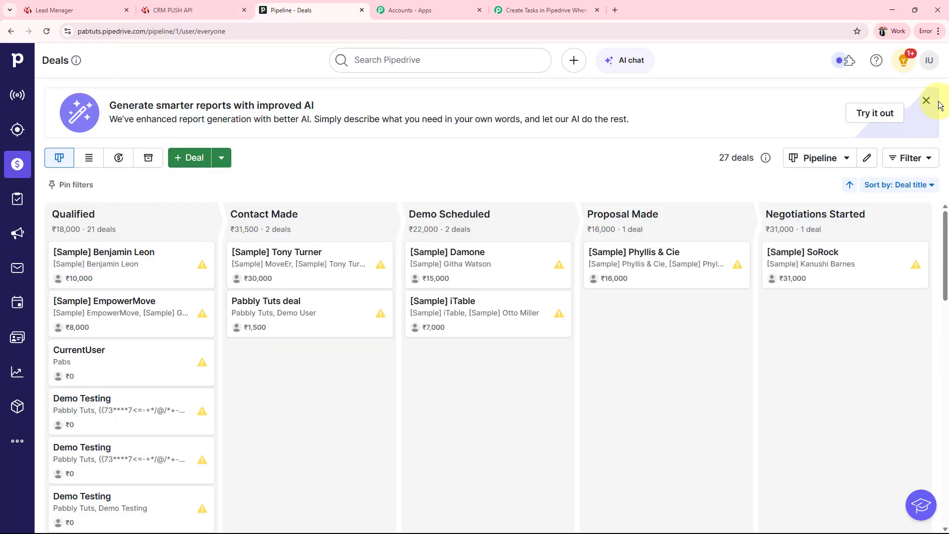
click(923, 66)
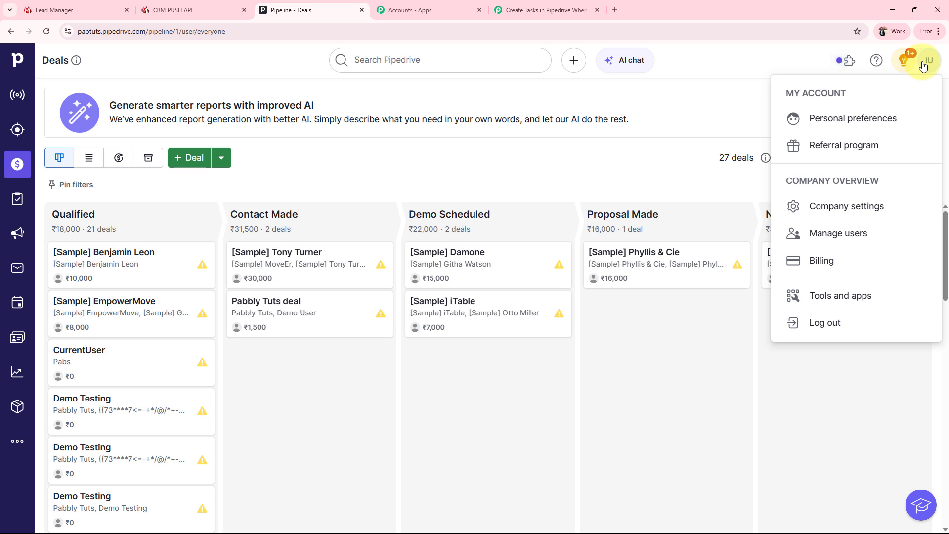
click(824, 117)
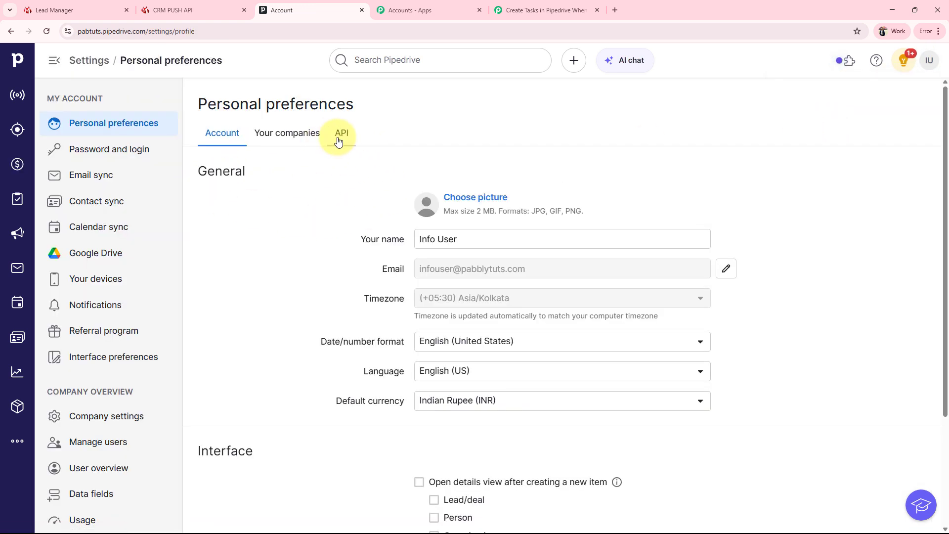
click(339, 141)
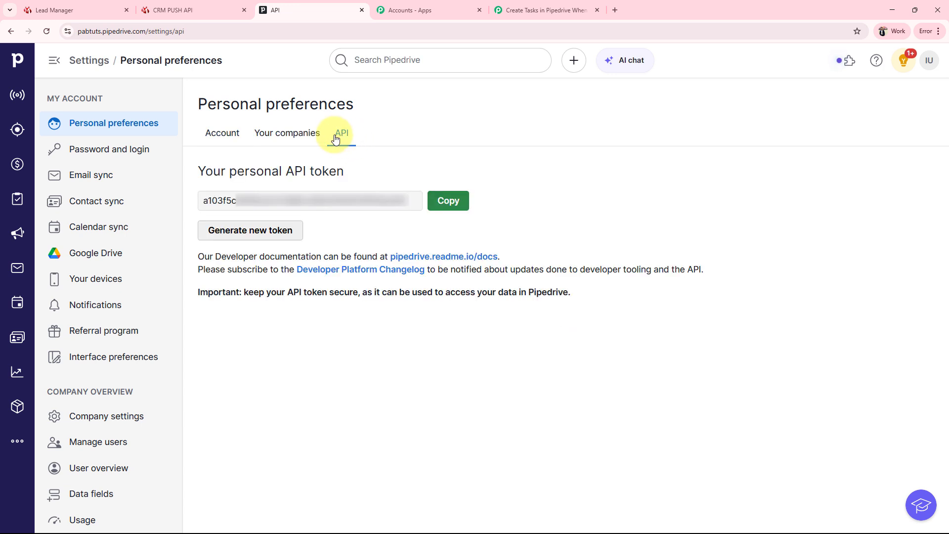
click(458, 207)
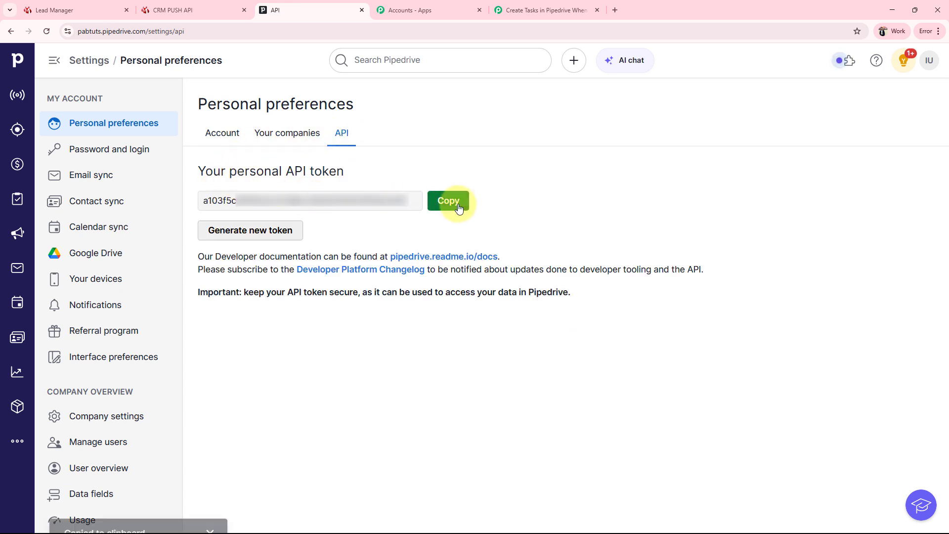
click(529, 10)
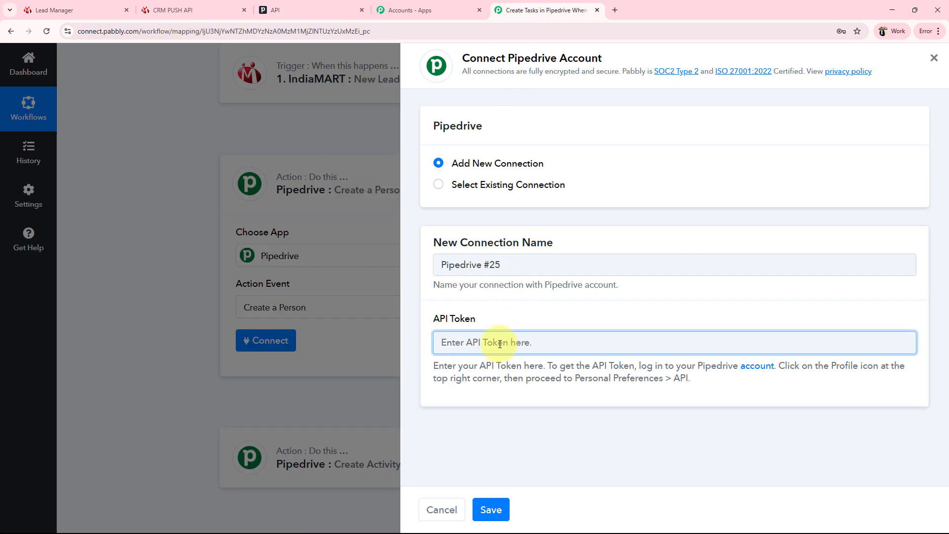
Paste the API token into the Pipedrive #25 connection, save it, and review the person fields
key(ctrl+v)
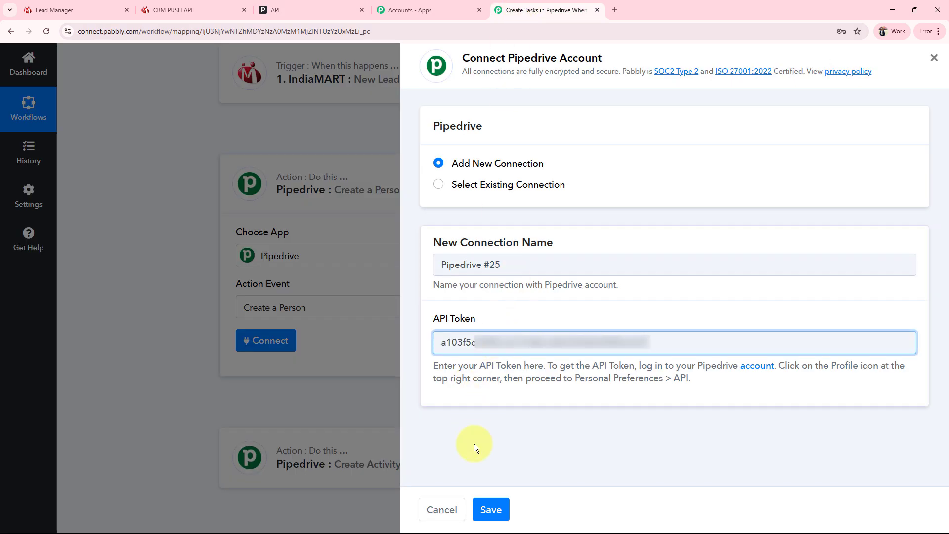
click(488, 510)
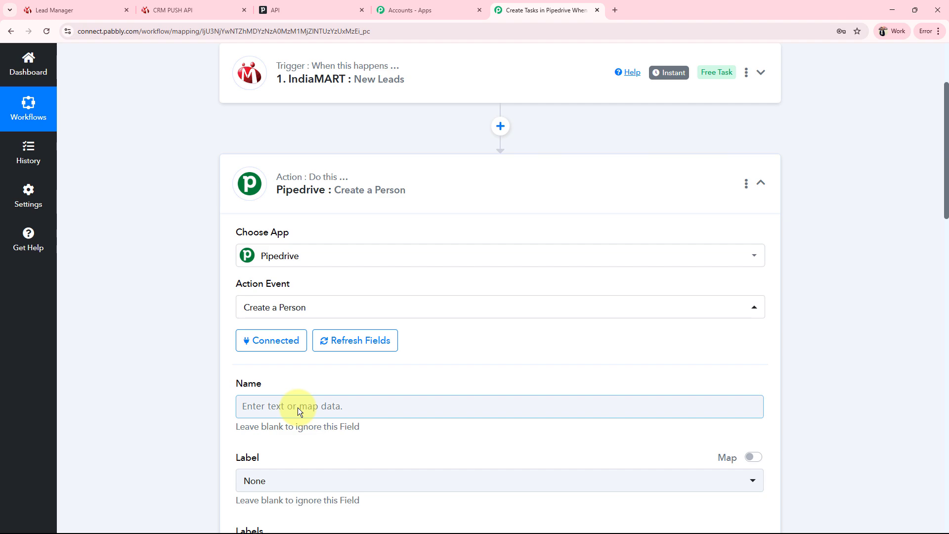
scroll(162, 376, down, 12)
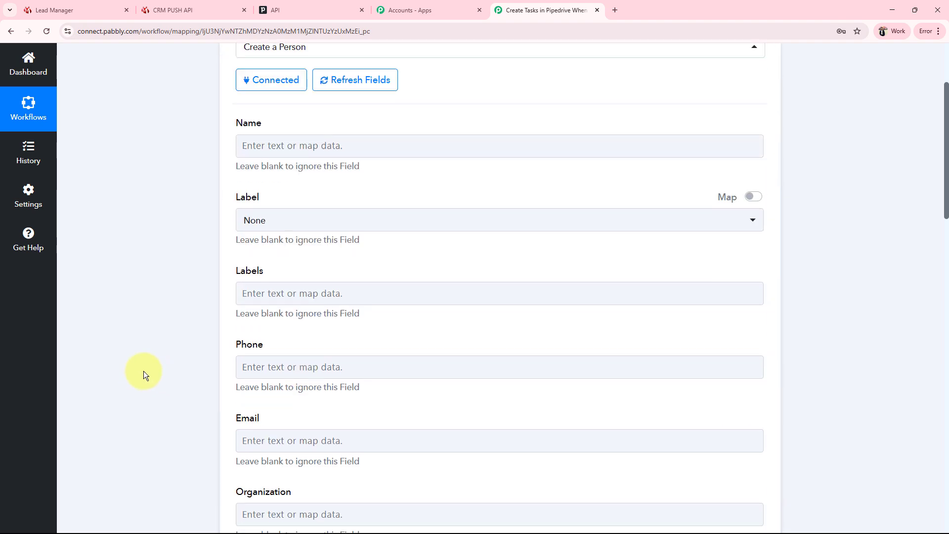
scroll(162, 369, down, 3)
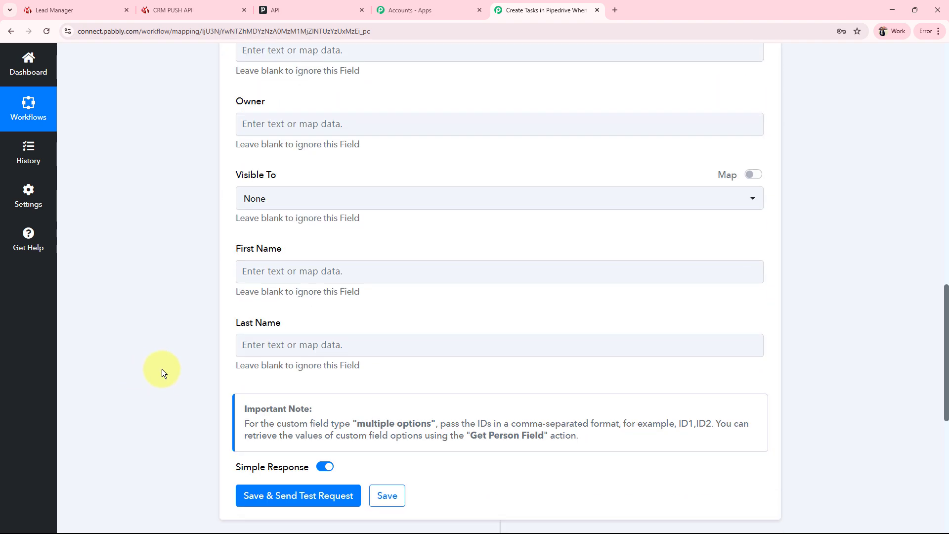
scroll(161, 368, up, 11)
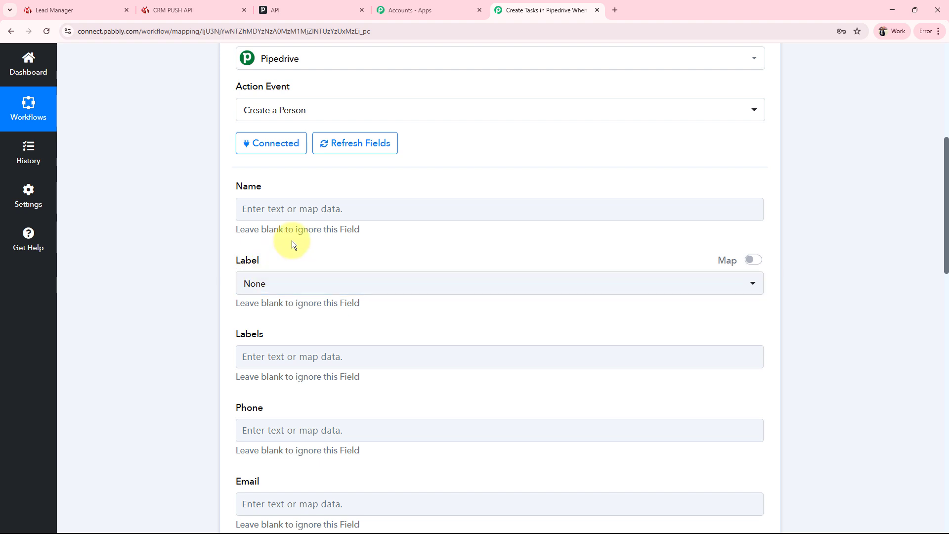
scroll(292, 240, up, 7)
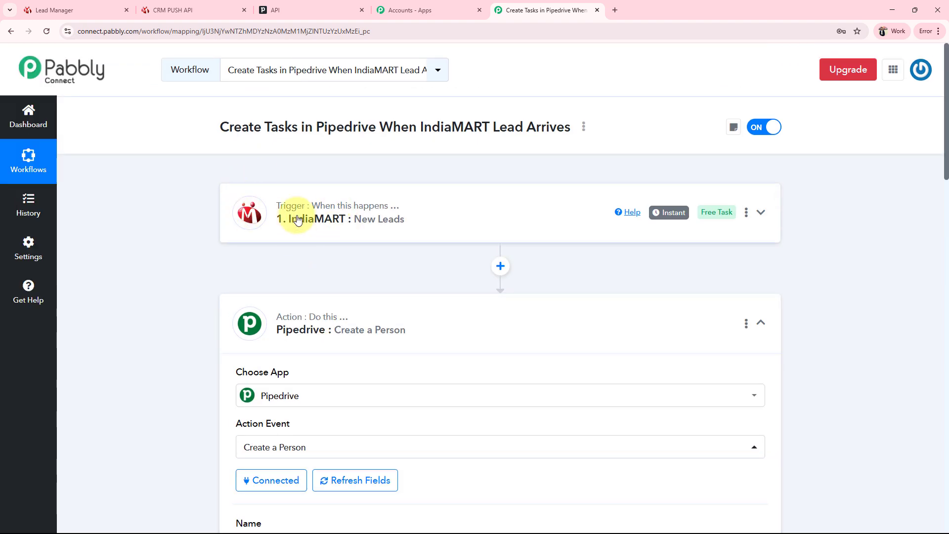
scroll(297, 219, down, 8)
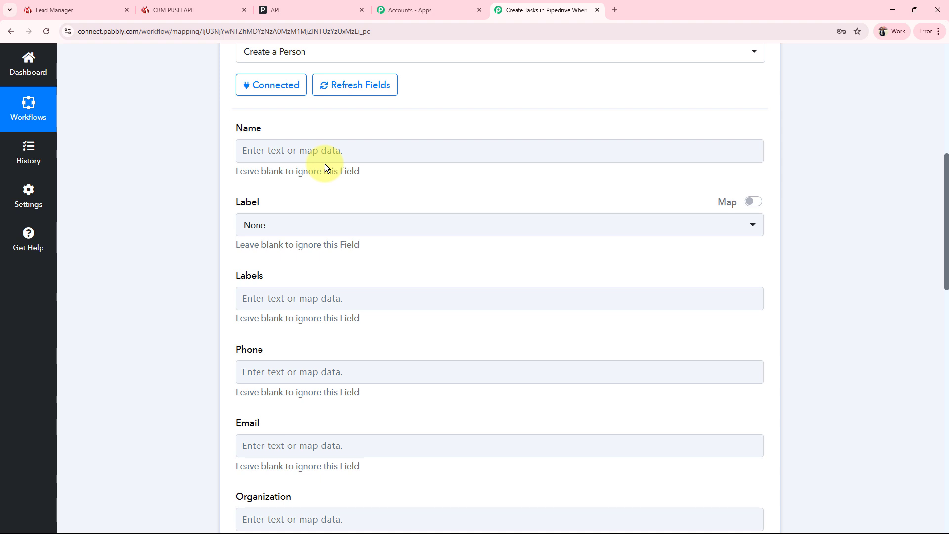
click(269, 152)
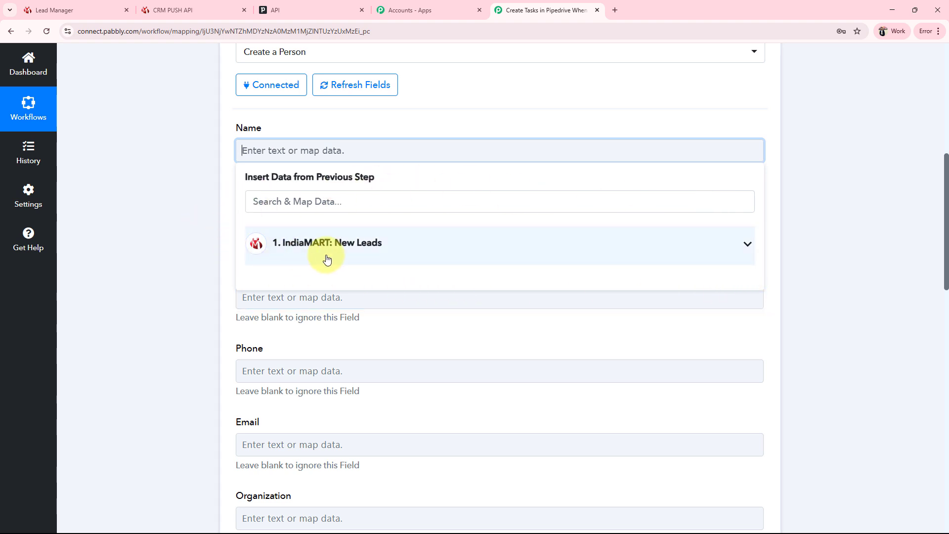
Map the person's Name to the IndiaMART lead's sender name
click(745, 247)
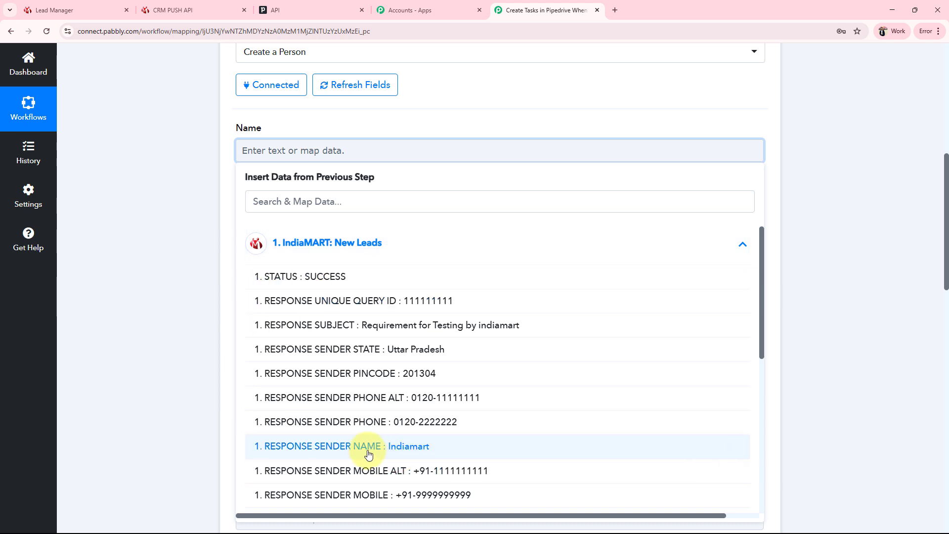
click(402, 447)
click(203, 180)
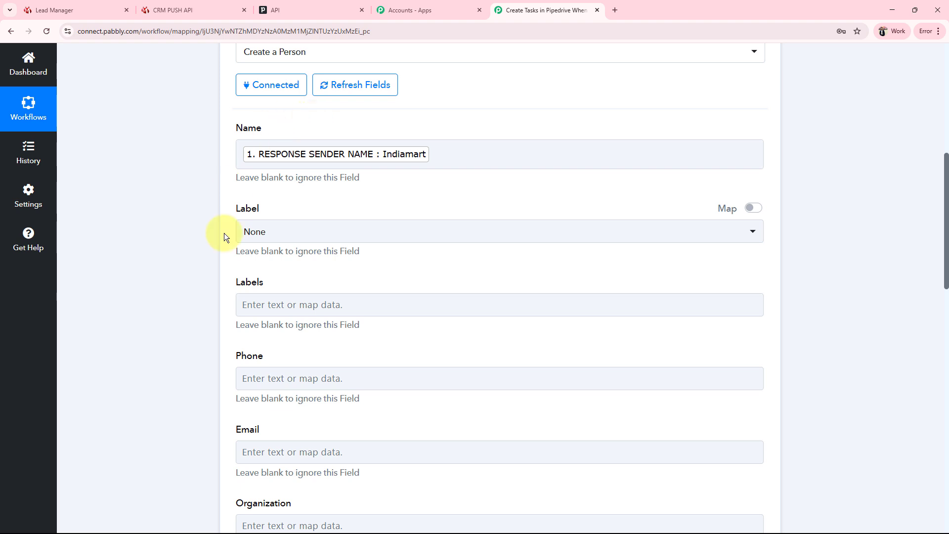
scroll(159, 303, down, 3)
Map Phone to the IndiaMART RESPONSE SENDER PHONE field
click(271, 249)
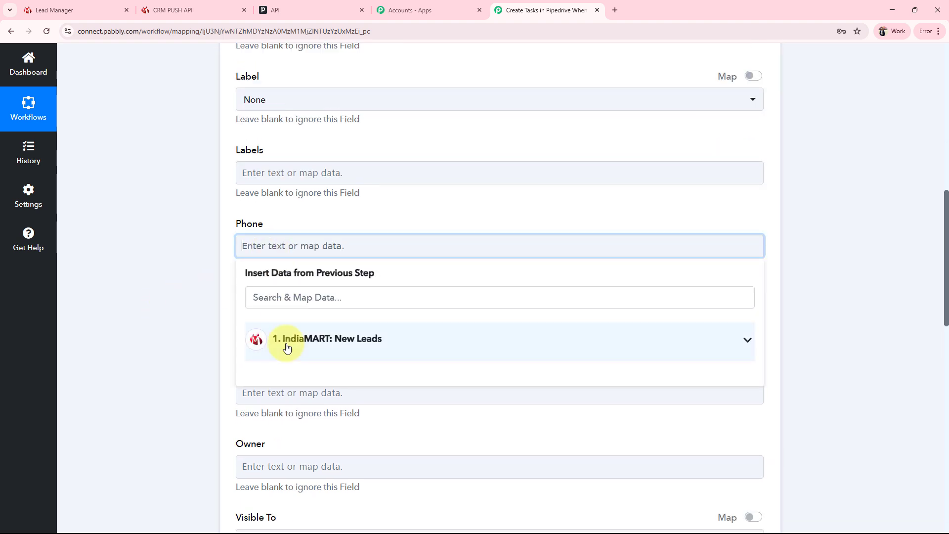
click(286, 344)
scroll(359, 444, down, 3)
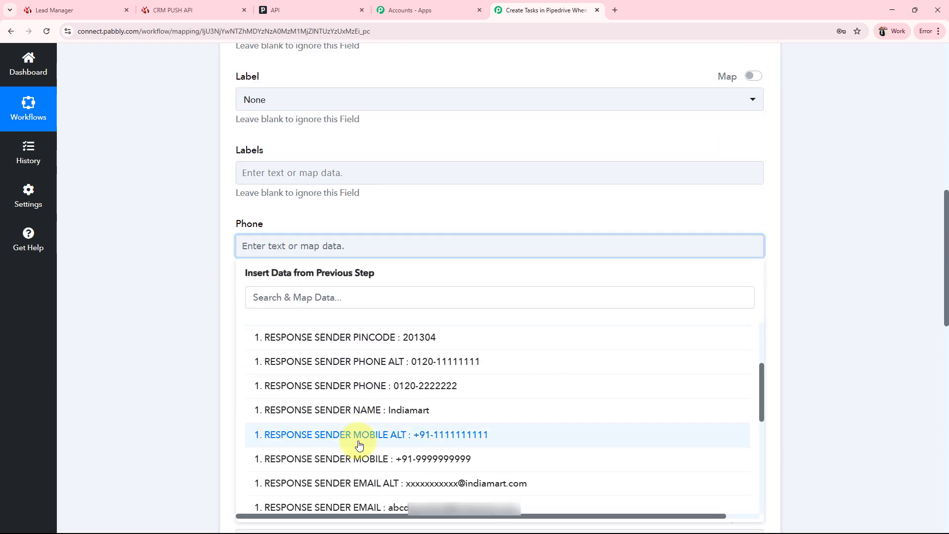
click(359, 385)
click(186, 303)
scroll(198, 303, down, 4)
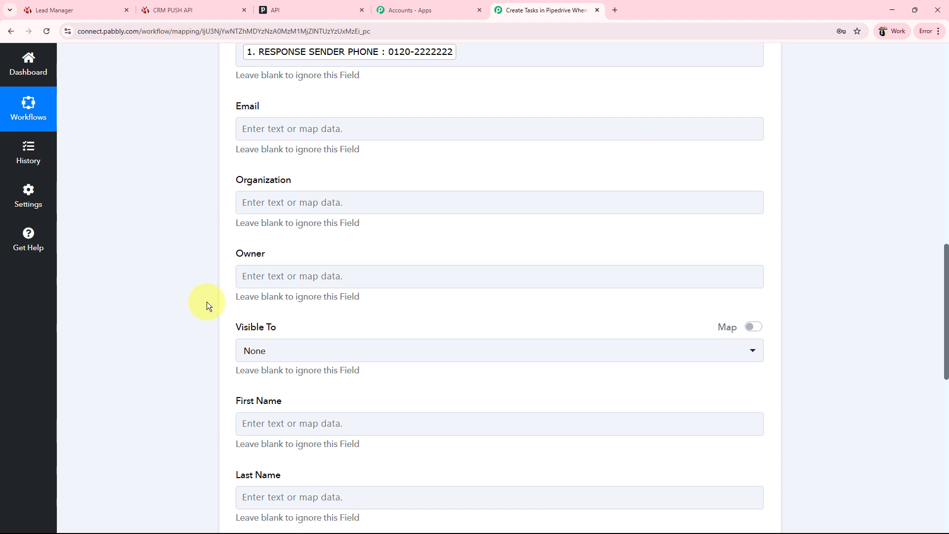
Map Email to the IndiaMART RESPONSE SENDER EMAIL field
click(252, 128)
click(297, 221)
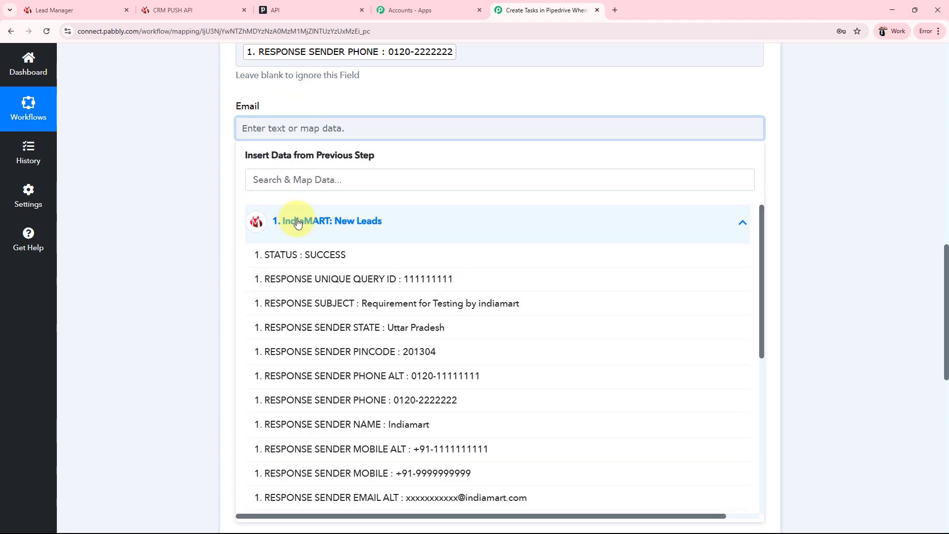
scroll(396, 420, down, 1)
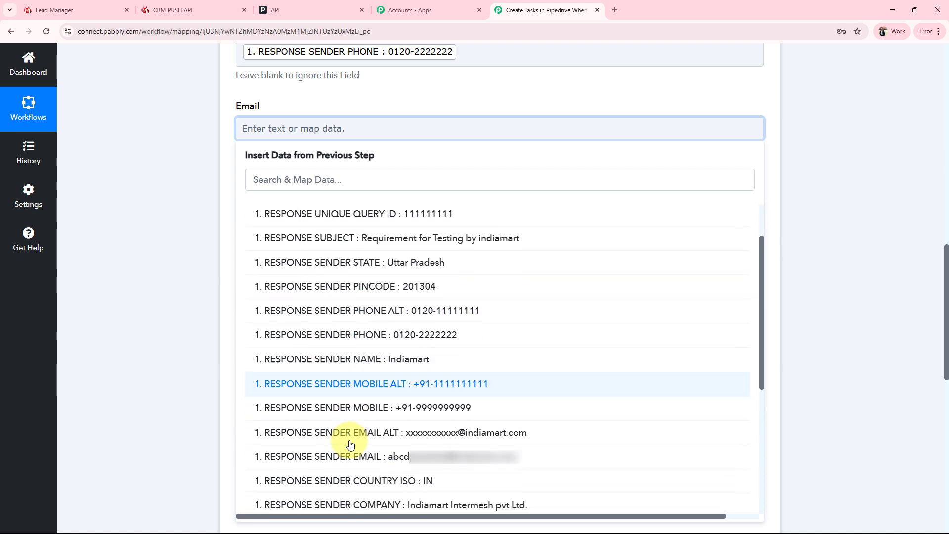
click(376, 457)
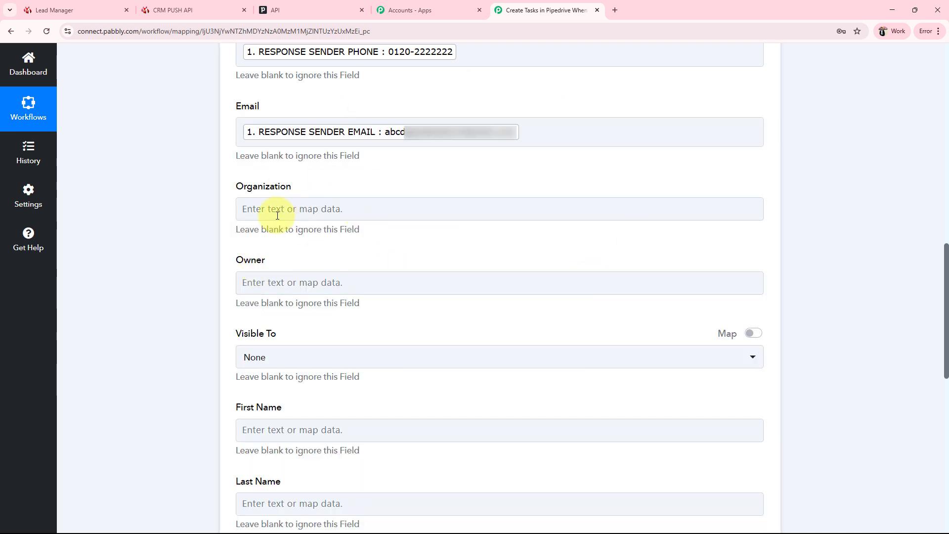
scroll(280, 212, down, 1)
Leave Organization, Owner and Visible To (None) unmapped
click(274, 143)
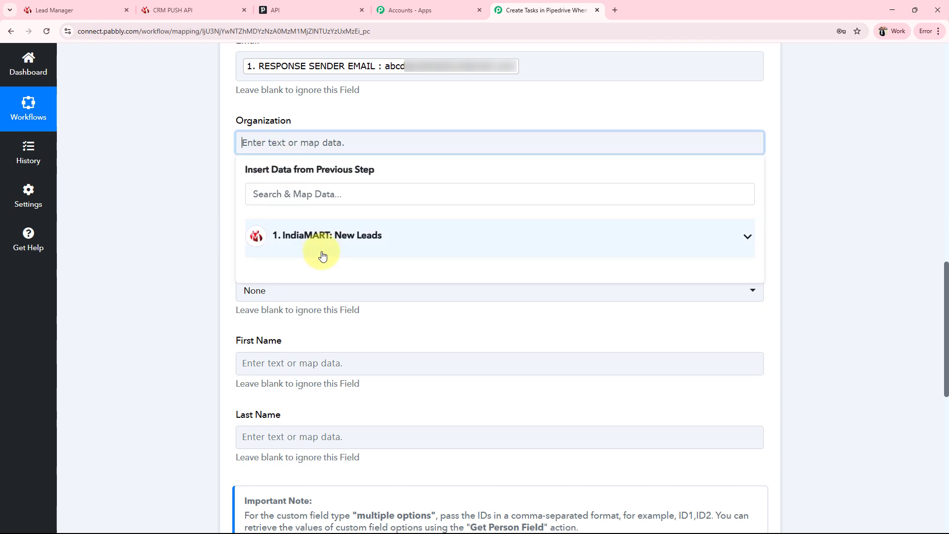
click(323, 256)
click(191, 250)
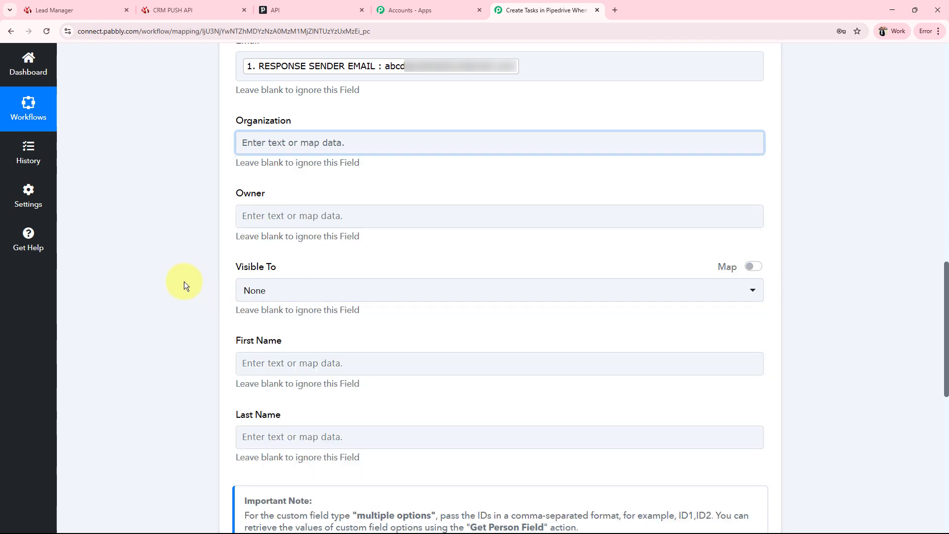
click(249, 291)
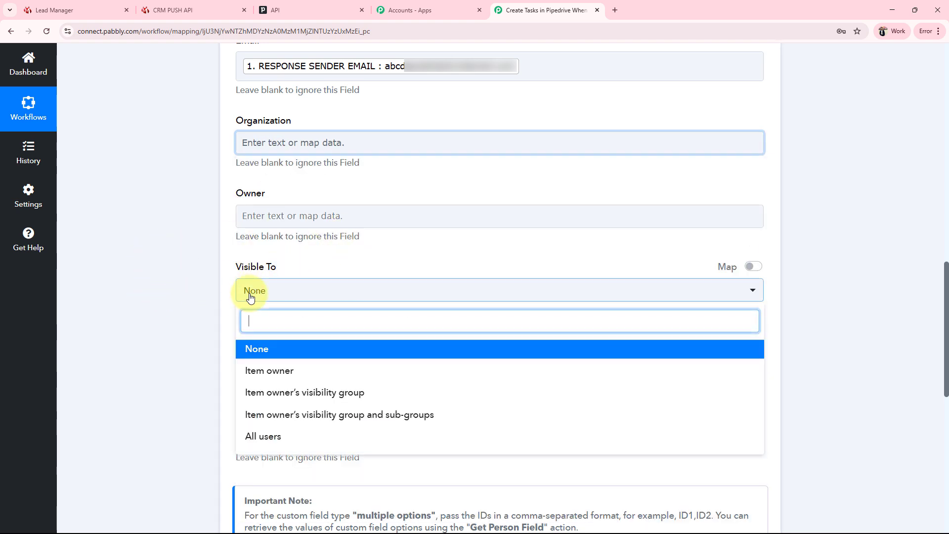
click(200, 395)
click(245, 218)
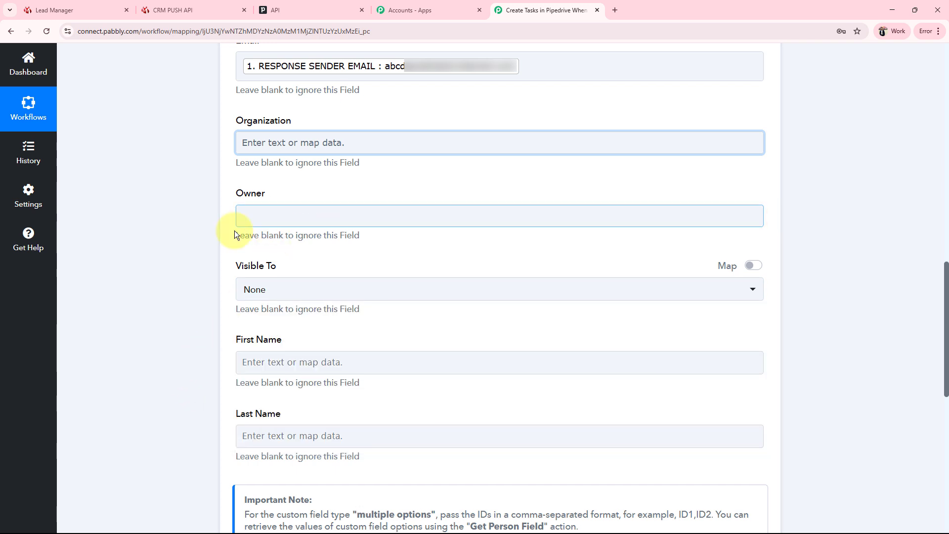
click(198, 247)
scroll(166, 322, down, 3)
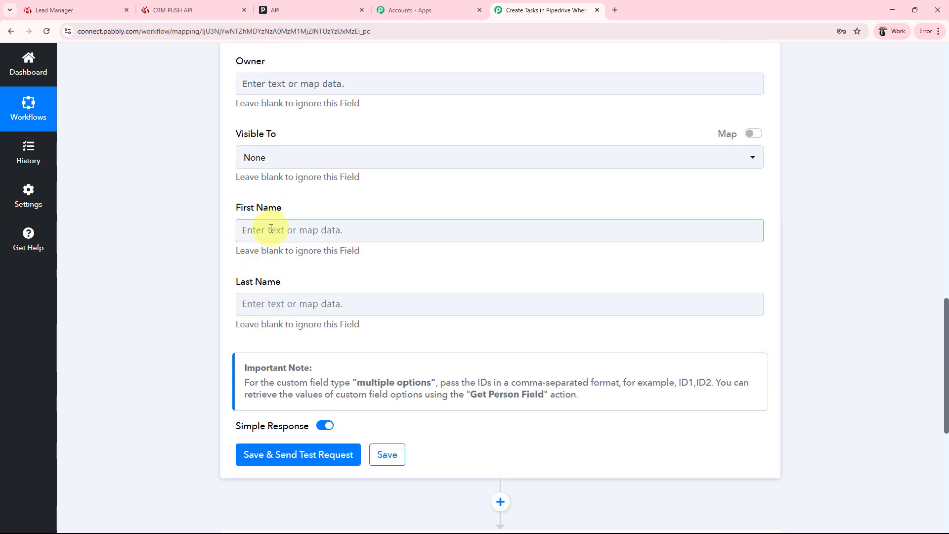
drag(235, 208, 282, 207)
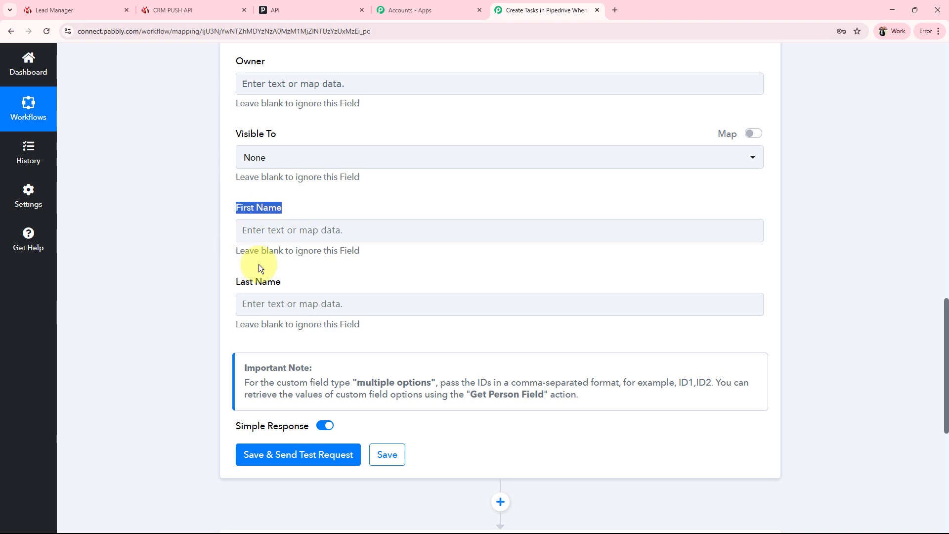
drag(236, 281, 289, 281)
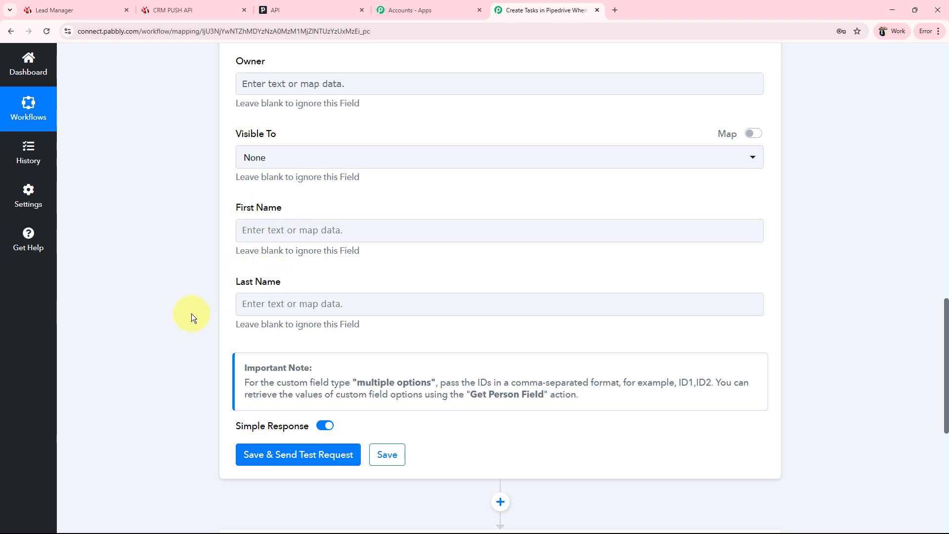
scroll(171, 358, up, 9)
scroll(170, 358, up, 3)
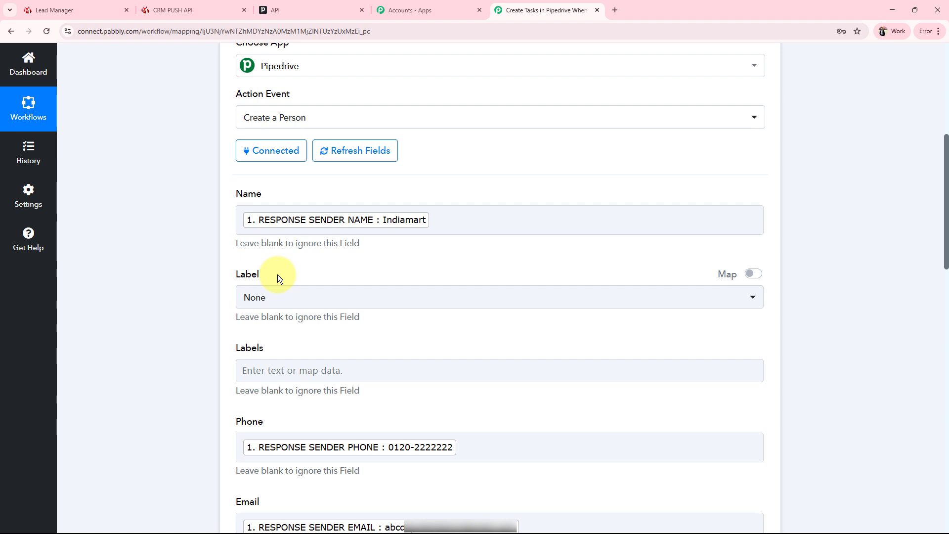
scroll(187, 291, down, 3)
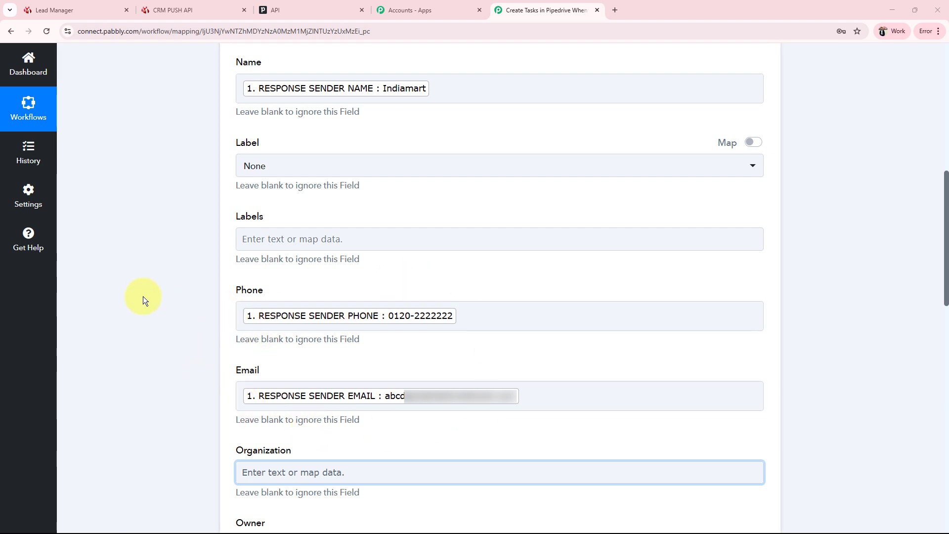
scroll(129, 297, up, 6)
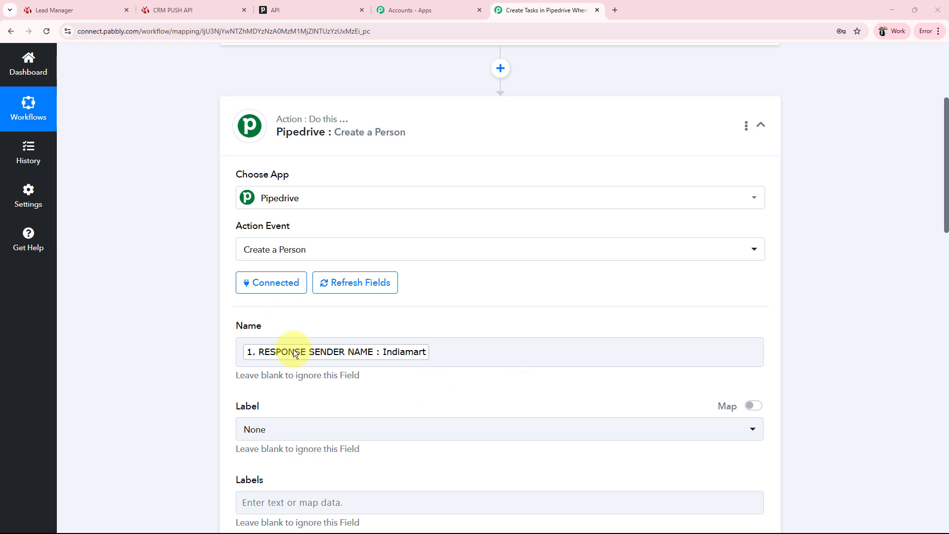
scroll(198, 361, down, 6)
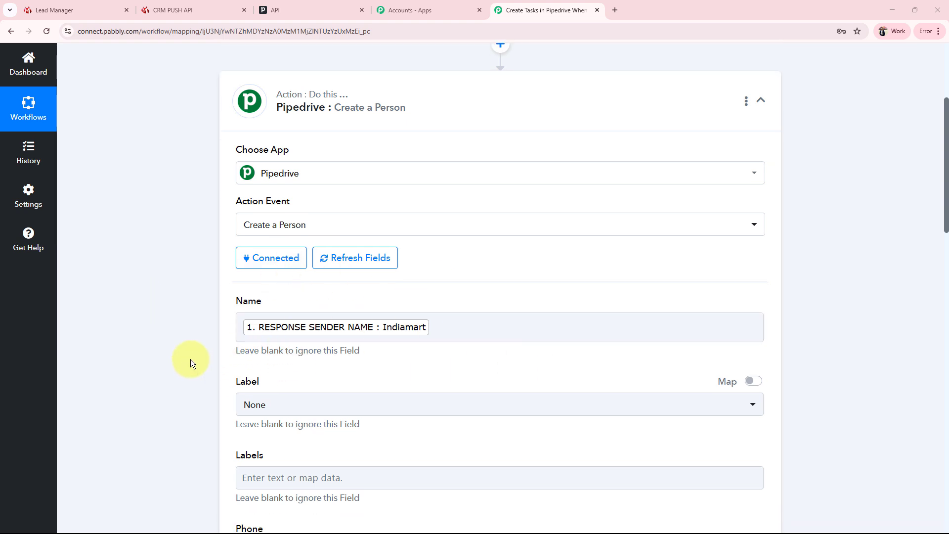
scroll(195, 338, down, 5)
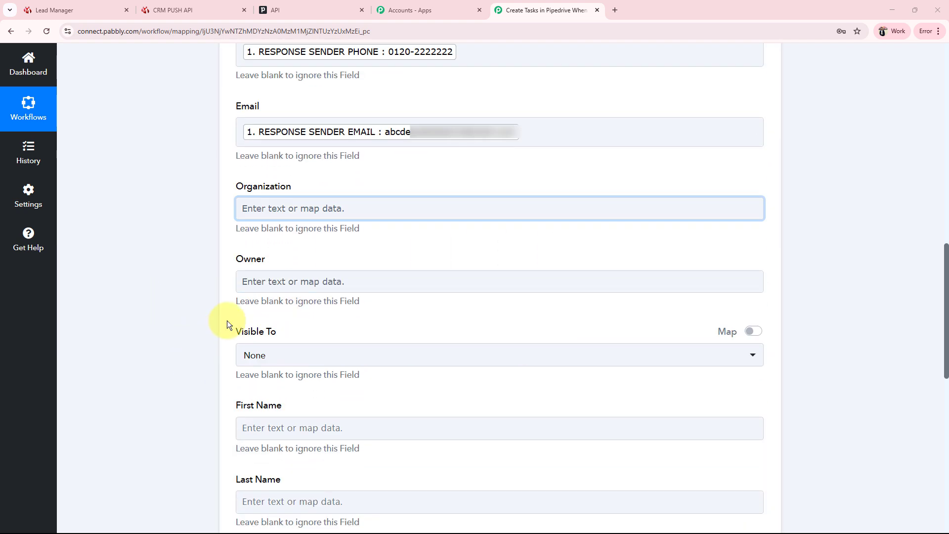
click(575, 131)
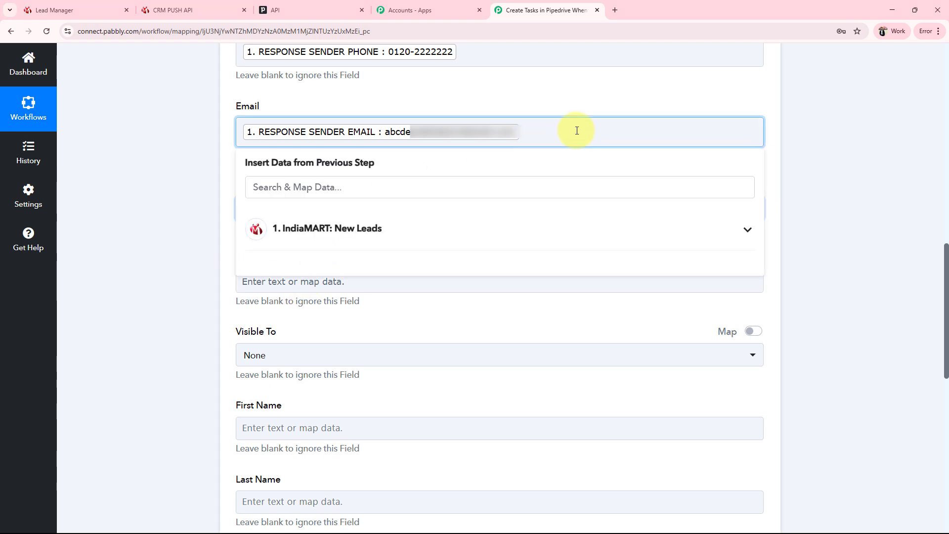
text(abcfd)
key(BackSpace)
key(BackSpace)
key(BackSpace)
key(BackSpace)
key(BackSpace)
click(195, 255)
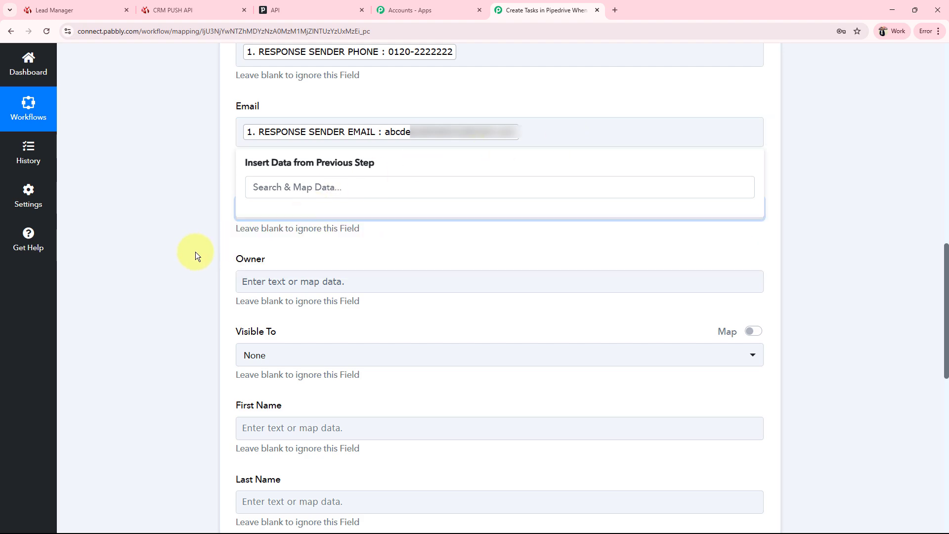
scroll(193, 254, down, 15)
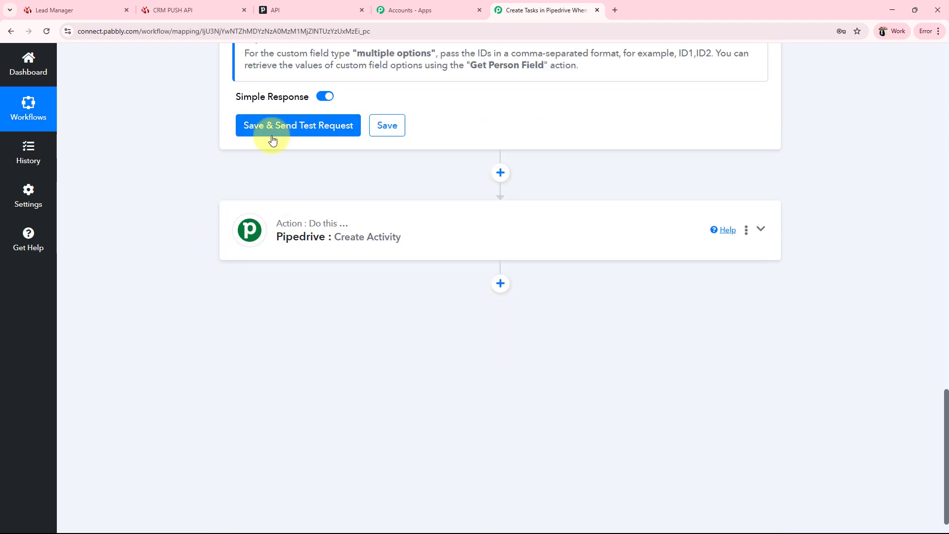
Save and test the Create a Person step, getting Success 1 with Data Id 43, then go to Pipedrive
click(273, 141)
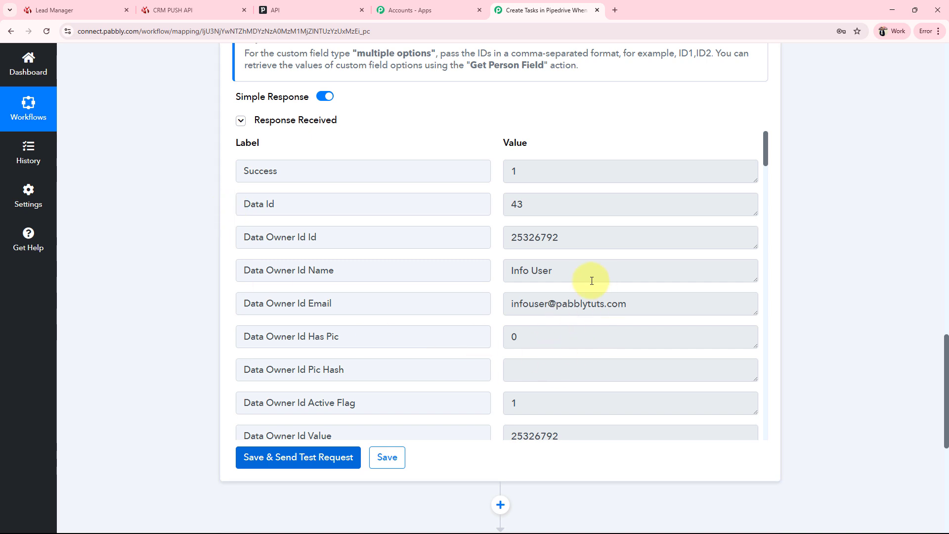
scroll(592, 281, down, 9)
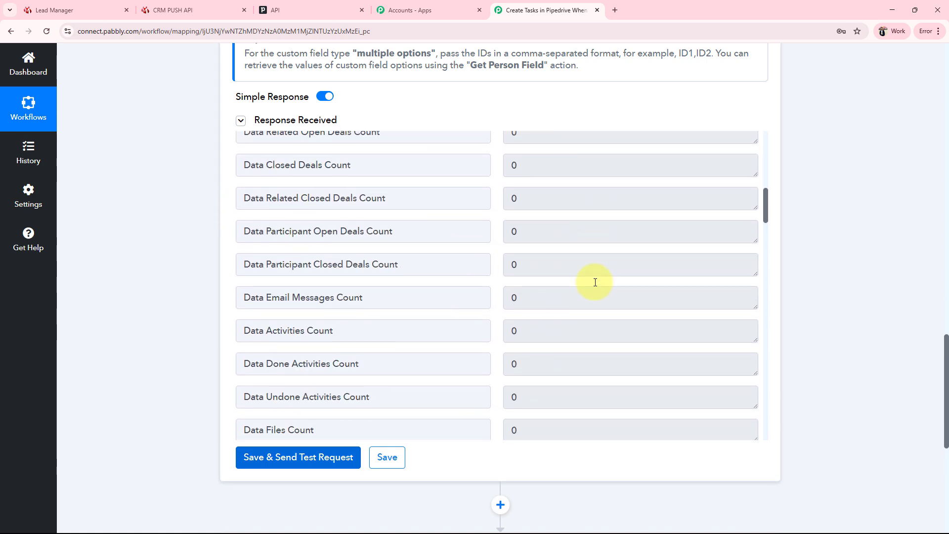
scroll(596, 282, down, 10)
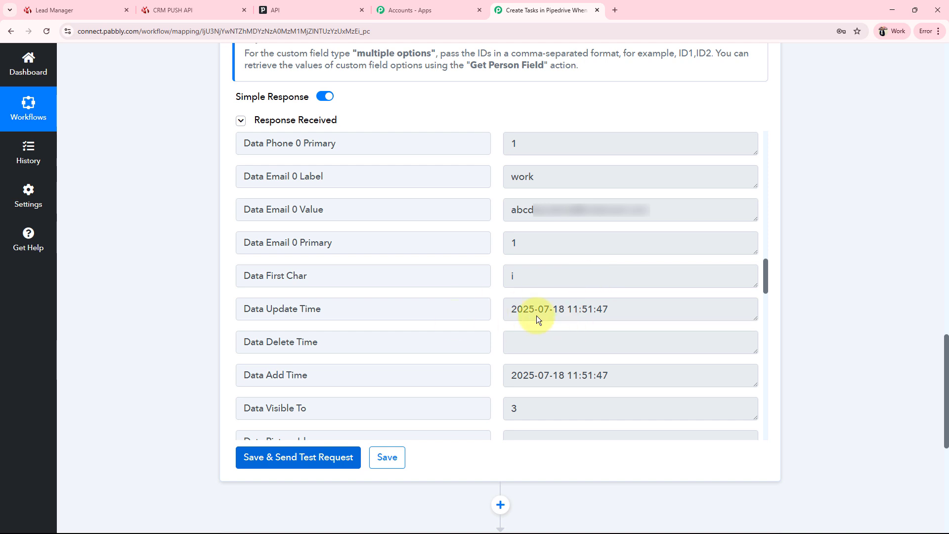
click(296, 9)
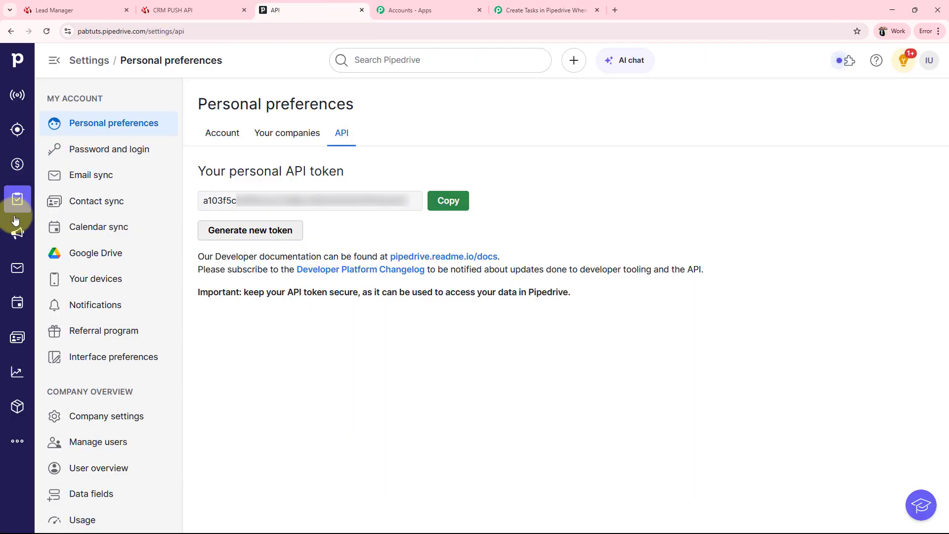
Confirm the new Indiamart contact appears among the 12 people in Pipedrive's People list
click(14, 347)
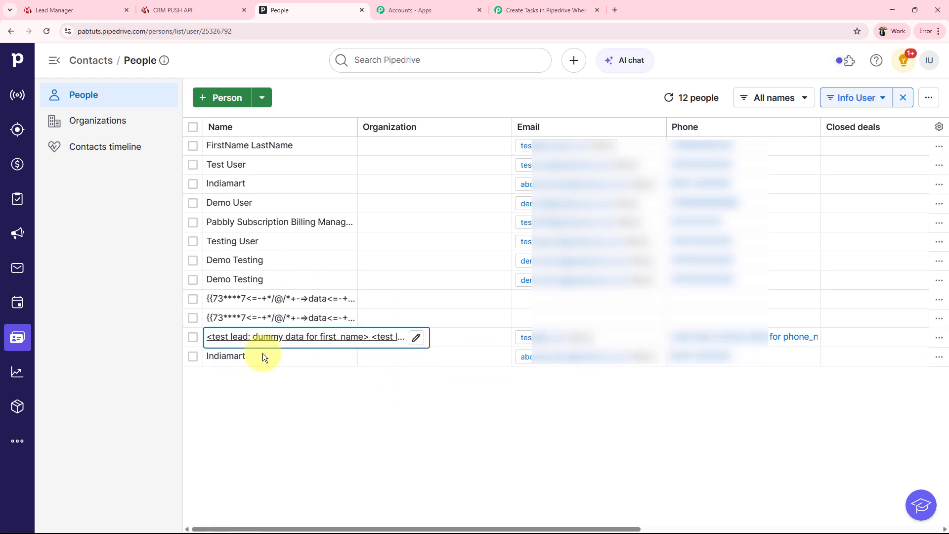
click(545, 10)
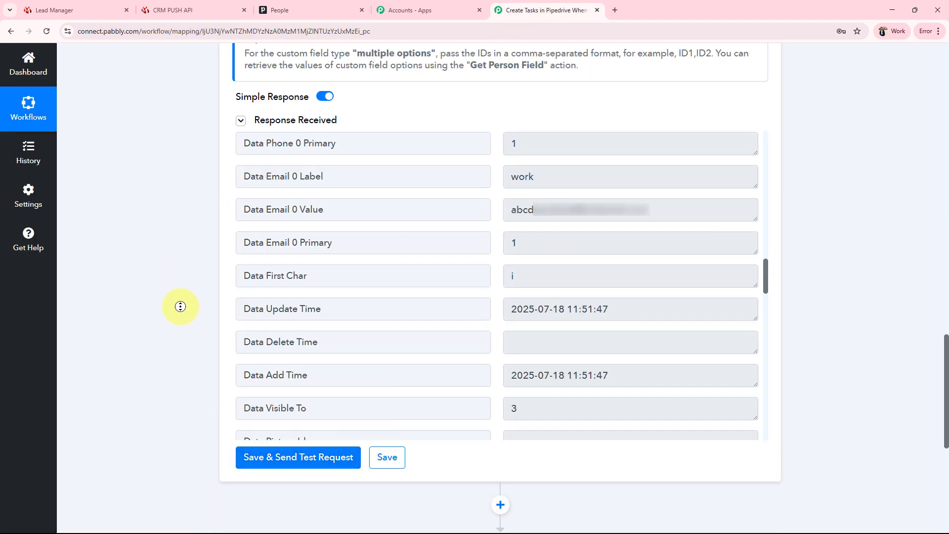
Collapse the Create a Person step and scroll down to the Create Activity step
scroll(187, 296, up, 15)
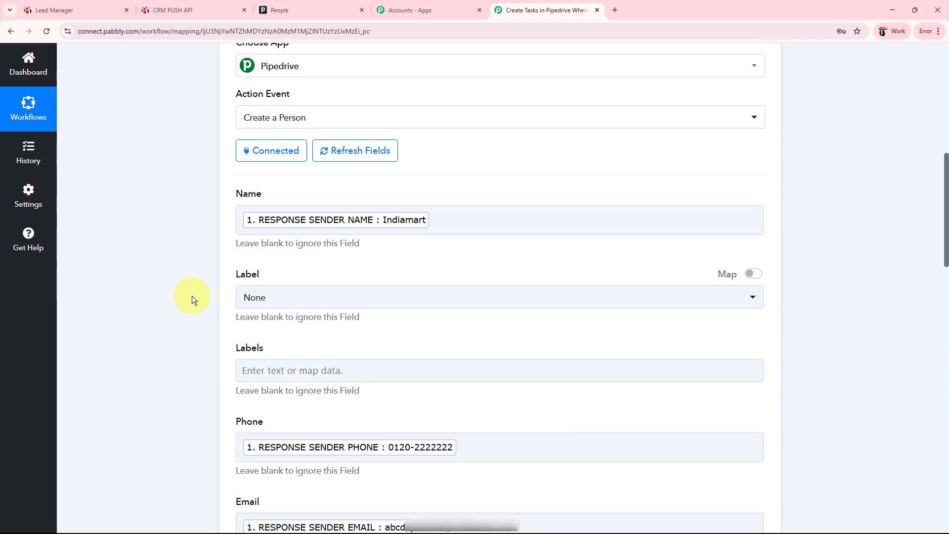
scroll(192, 295, up, 5)
click(329, 313)
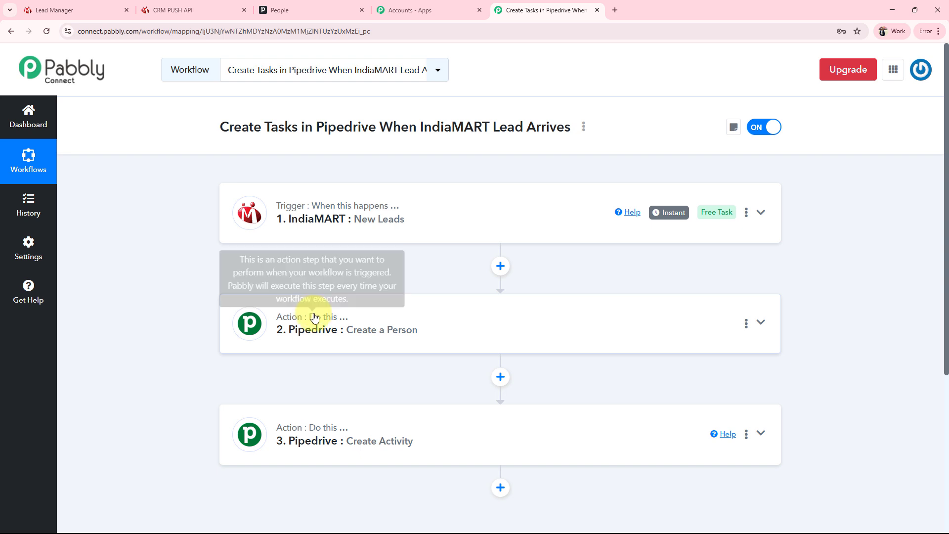
scroll(328, 415, down, 4)
Connect the Create Activity step using the existing Pipedrive #25 connection
click(327, 248)
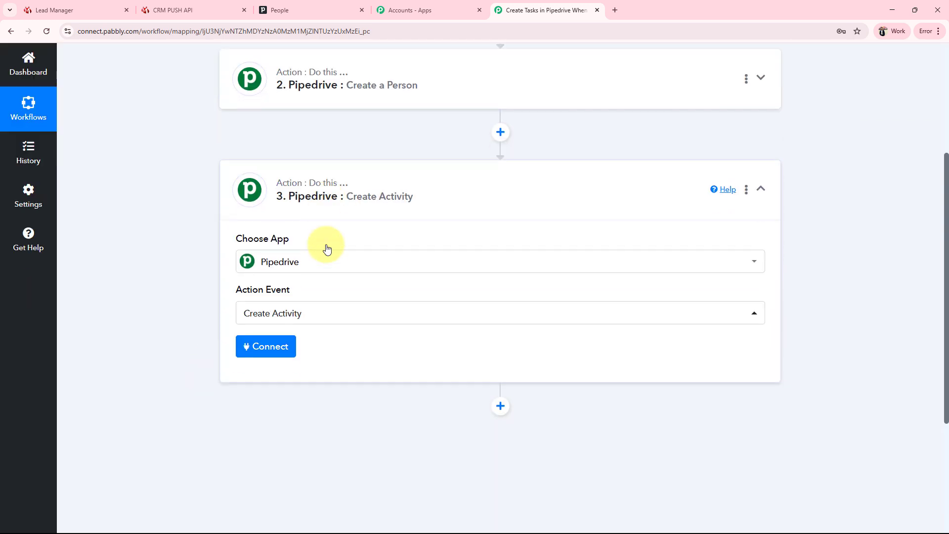
click(257, 348)
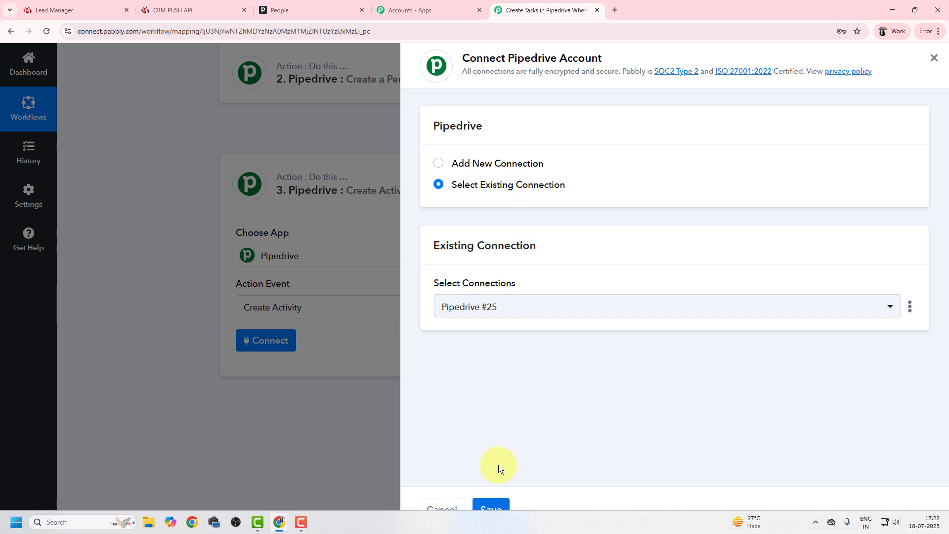
click(491, 509)
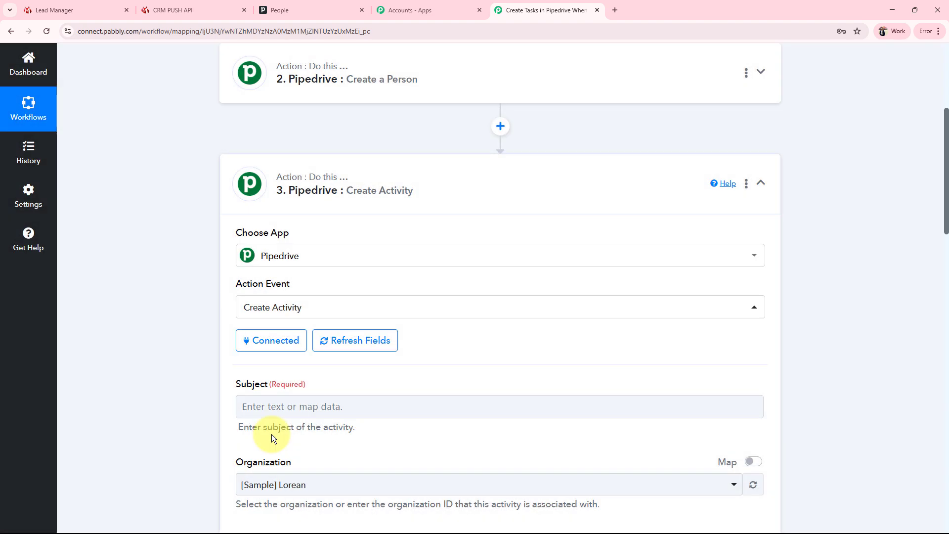
Enter 'New Lead Generated!' as the activity subject
scroll(187, 386, down, 5)
drag(225, 136, 285, 121)
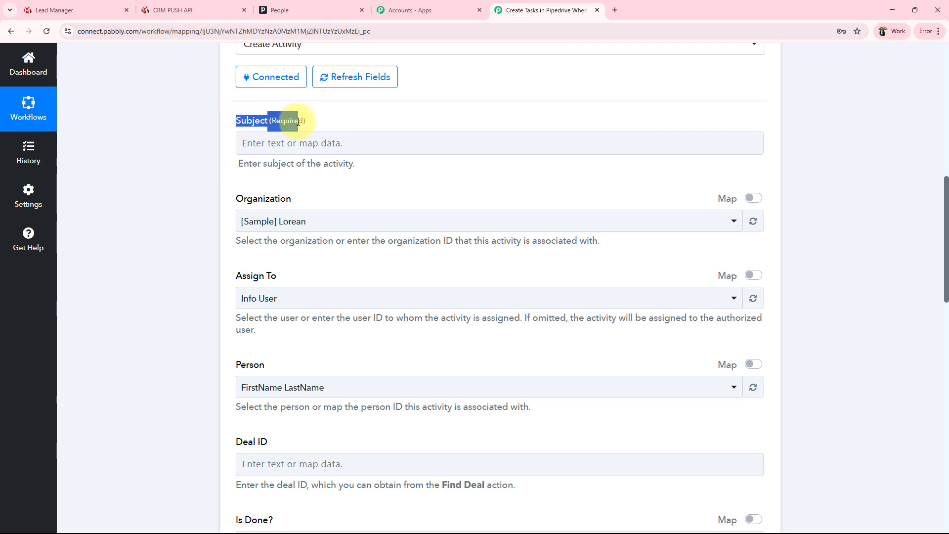
click(219, 176)
click(260, 149)
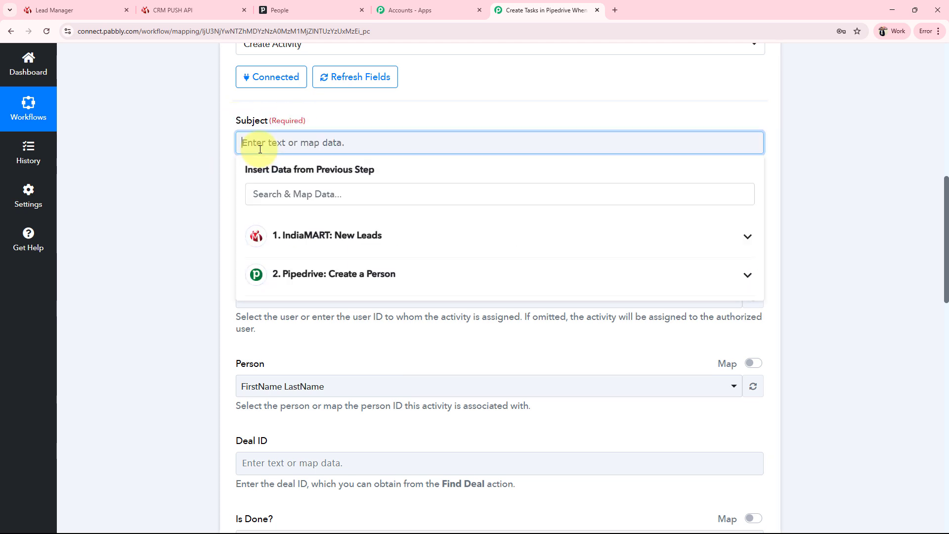
text(New Lead Generated!)
click(191, 171)
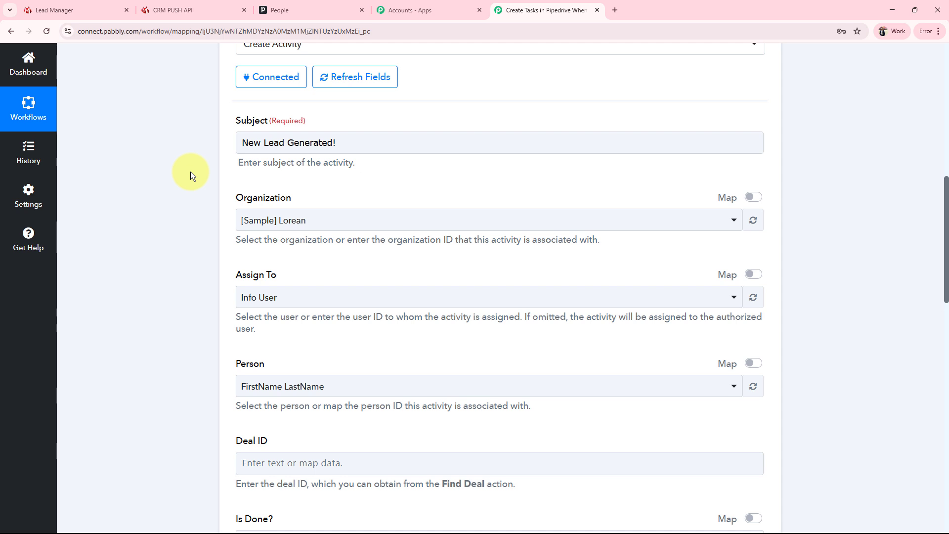
Choose Pabbly Tuts as the organization and keep Info User as the assignee
scroll(253, 170, down, 1)
click(294, 155)
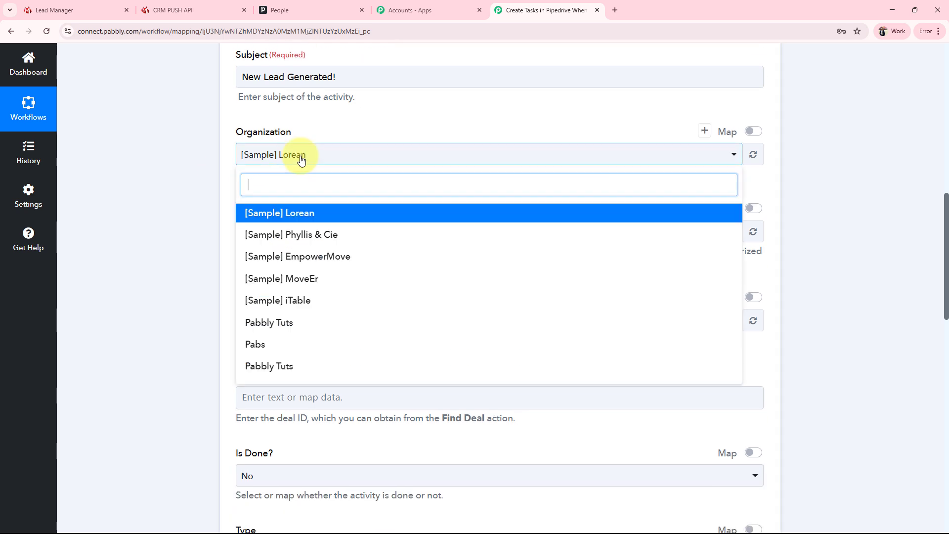
click(279, 325)
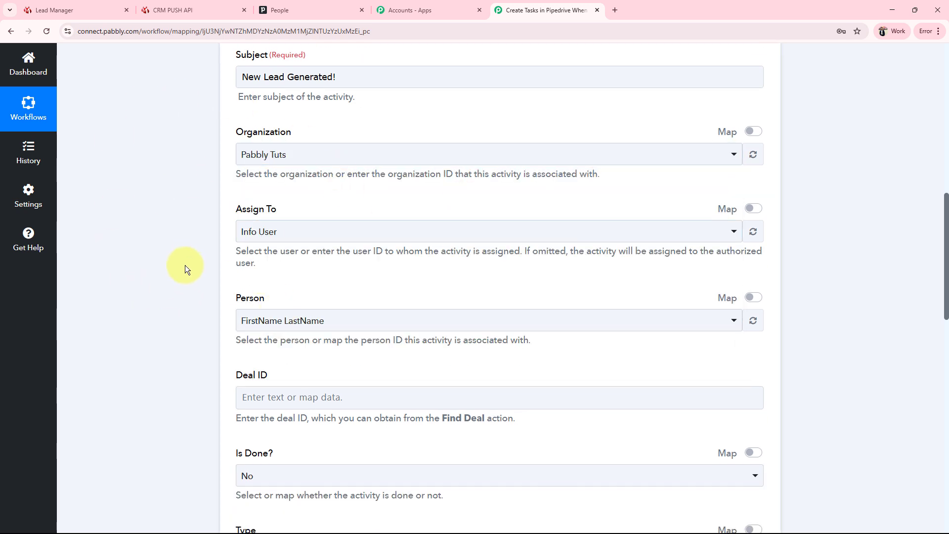
scroll(147, 215, down, 1)
click(255, 165)
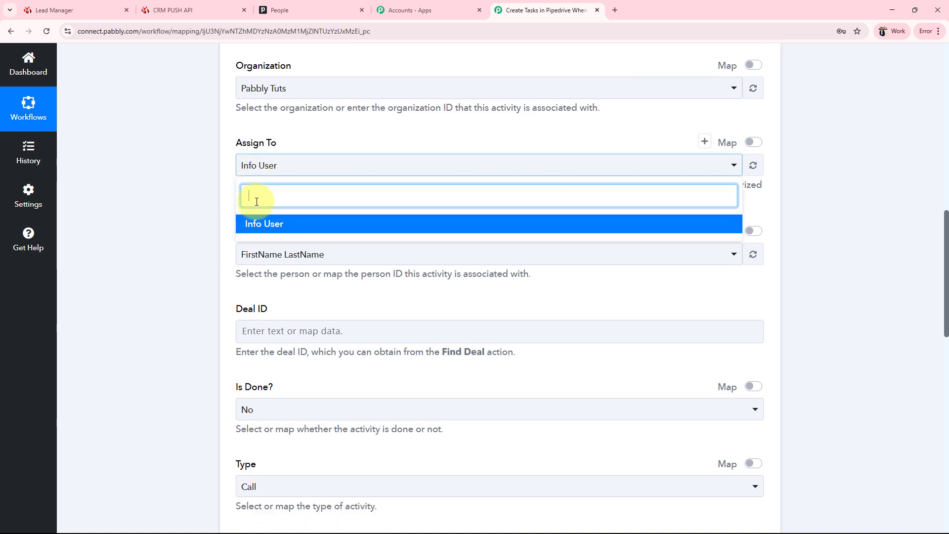
click(204, 208)
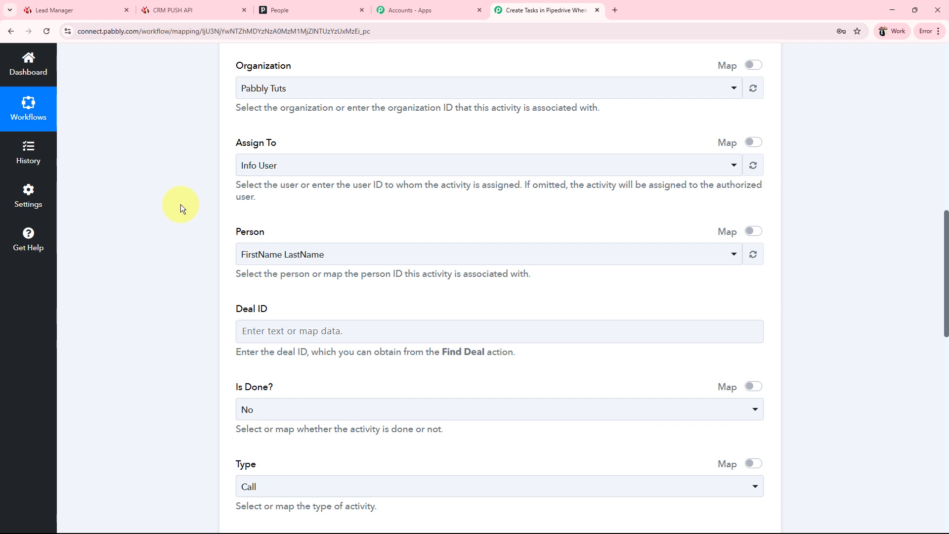
Turn on the Map toggle for the Person field so it takes mapped data
scroll(237, 188, down, 1)
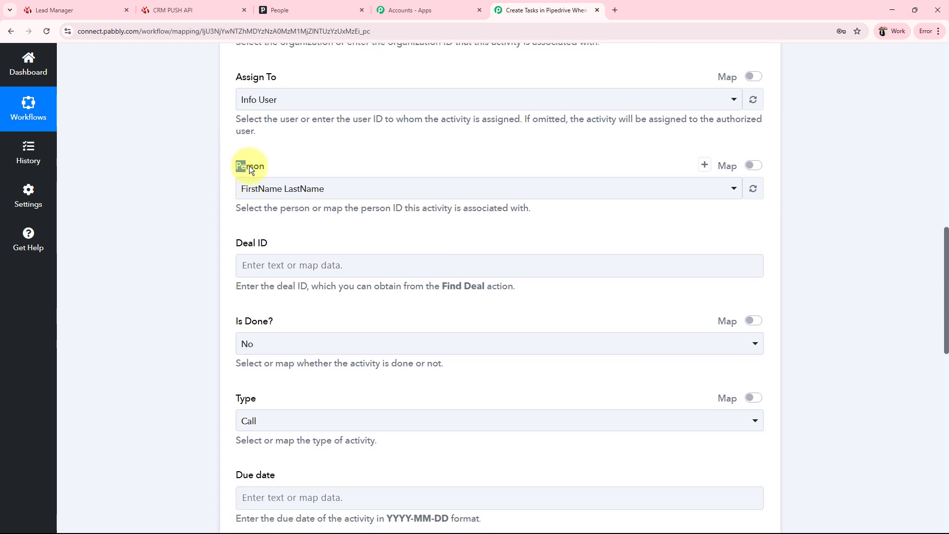
drag(260, 167, 263, 168)
click(202, 249)
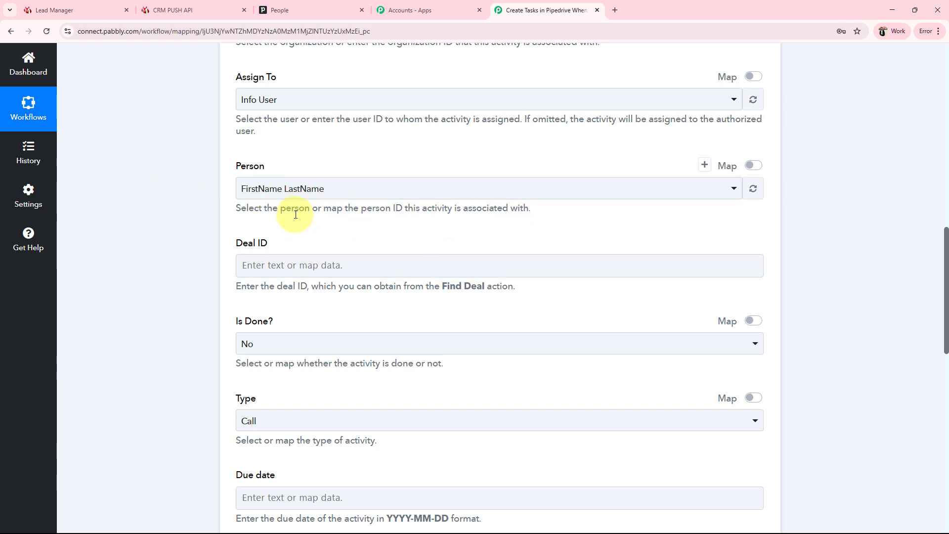
click(754, 165)
click(252, 190)
Replace the placeholder person ID 30 with step 2's Data Id (43) from Pipedrive Create a Person
drag(252, 189, 233, 189)
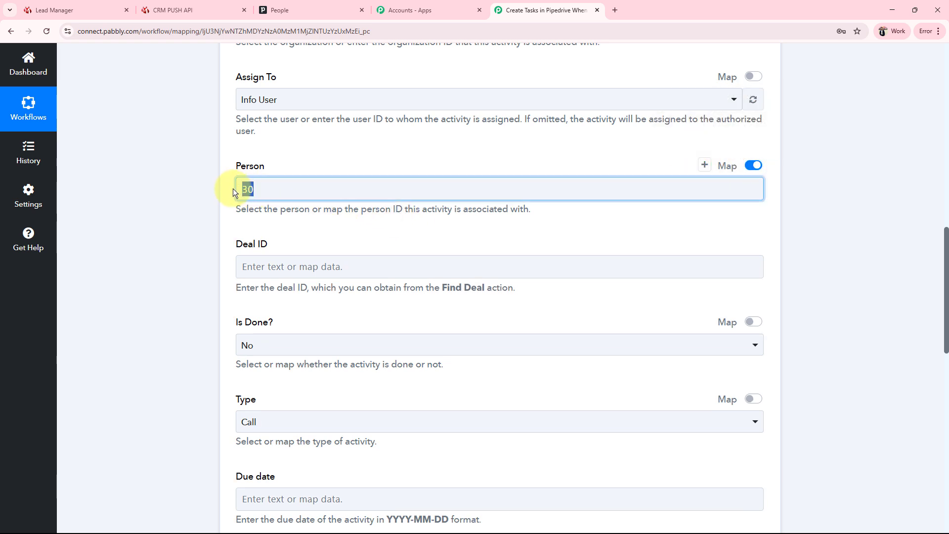
key(BackSpace)
click(247, 189)
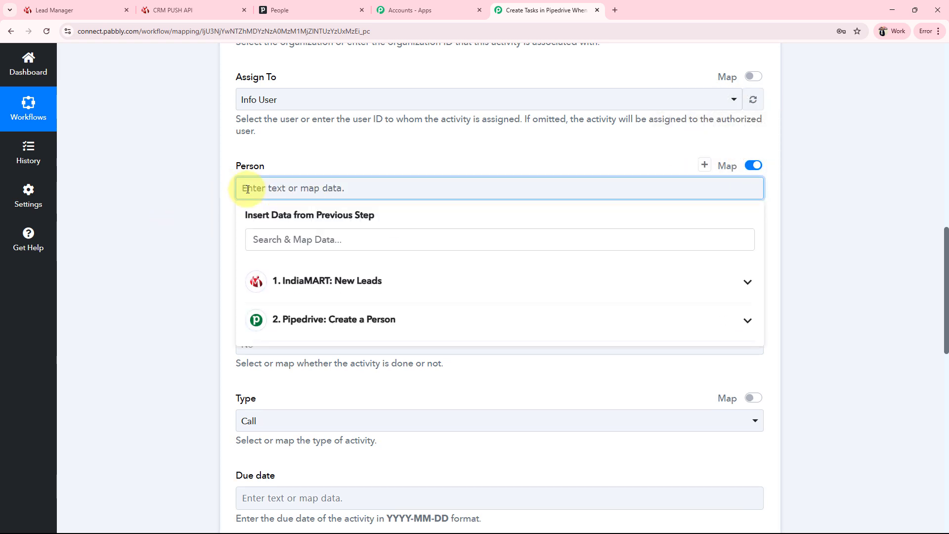
click(315, 320)
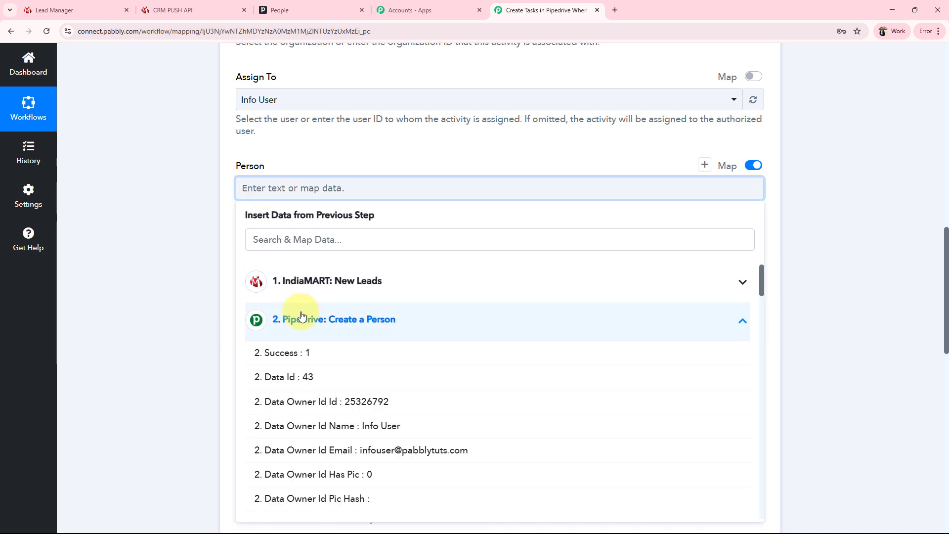
click(298, 378)
click(181, 238)
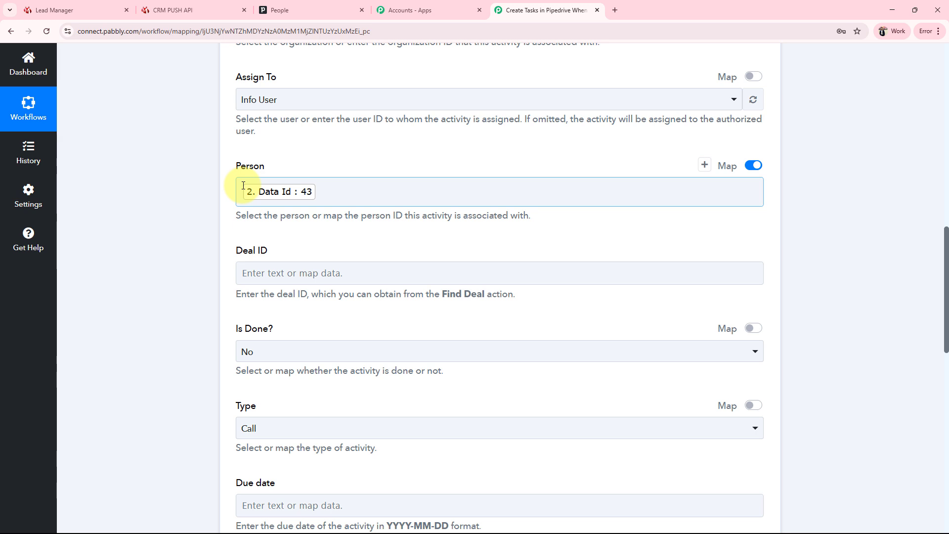
scroll(165, 281, down, 3)
Set the activity type to Task
scroll(170, 269, down, 1)
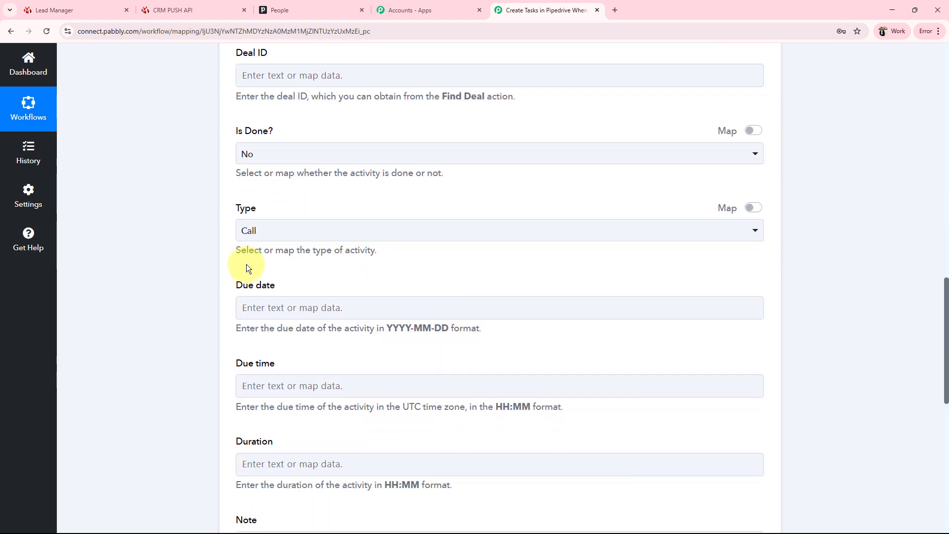
click(254, 231)
click(254, 333)
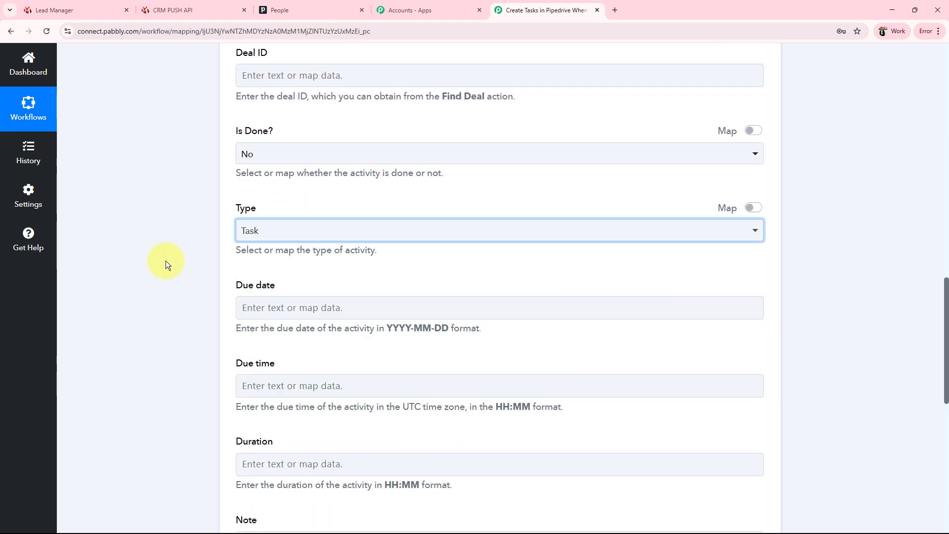
scroll(187, 247, down, 3)
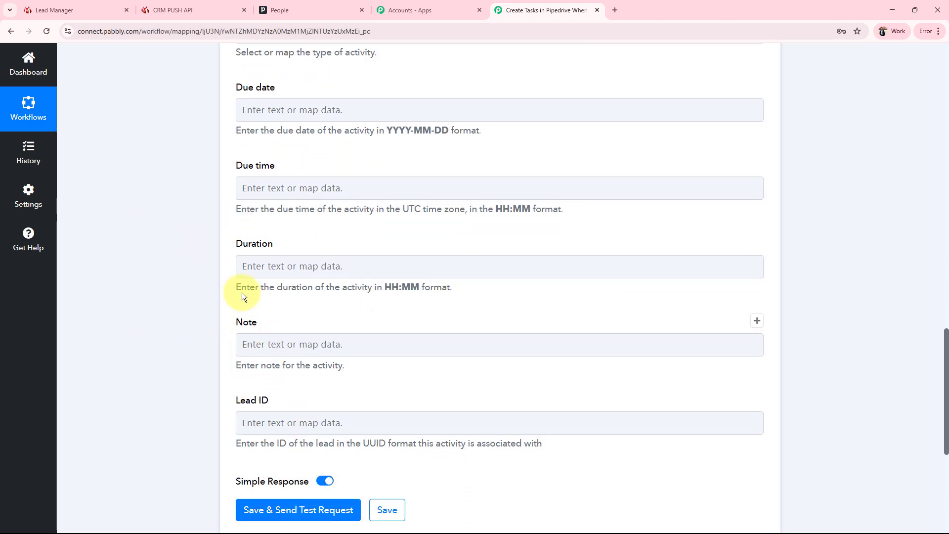
scroll(222, 247, down, 3)
Paste the labelled note template into Note and map the IndiaMART RESPONSE QUERY MESSAGE after its label
click(265, 222)
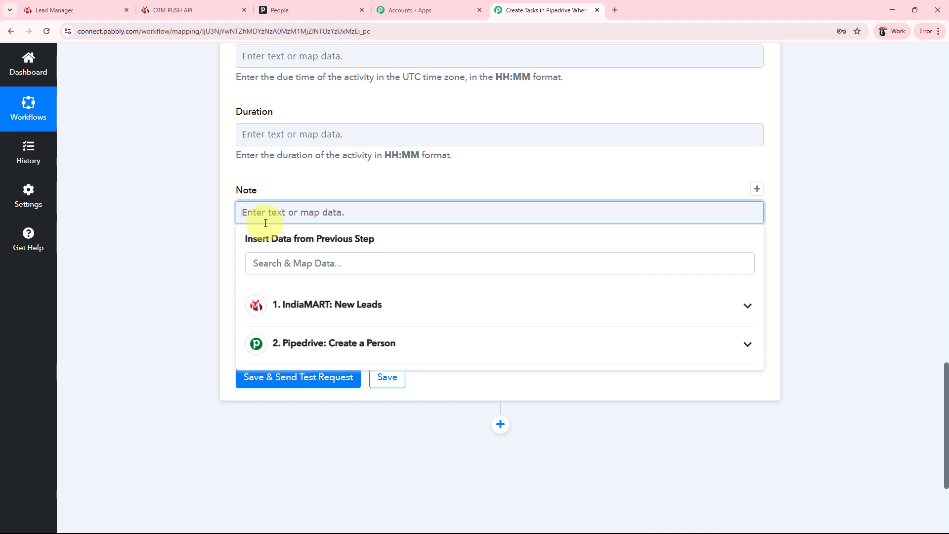
text(Query Message :- Subject :- Product Name :-)
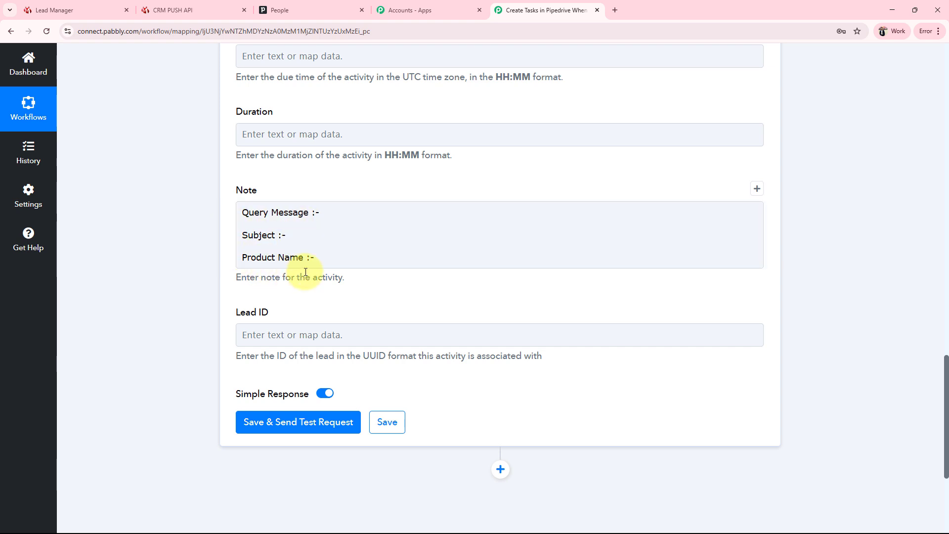
click(321, 216)
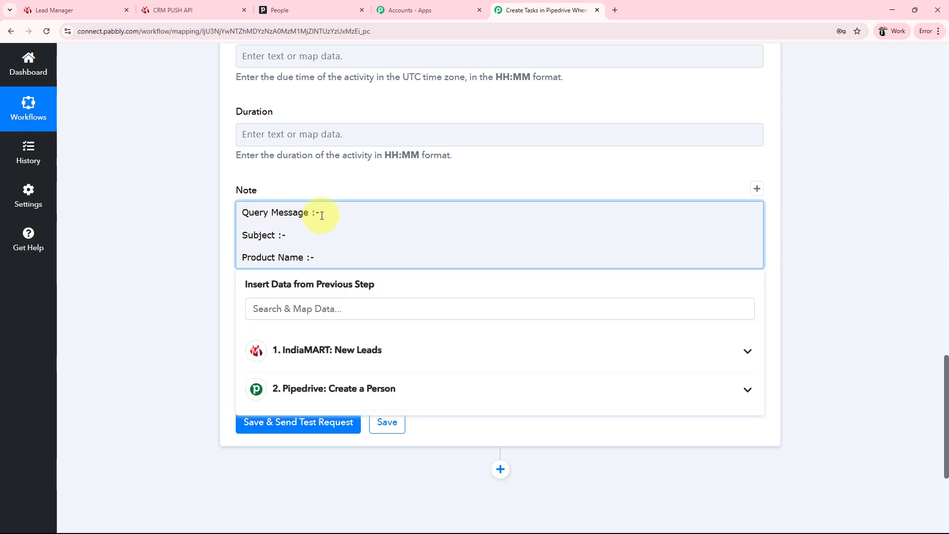
click(313, 365)
scroll(361, 377, down, 8)
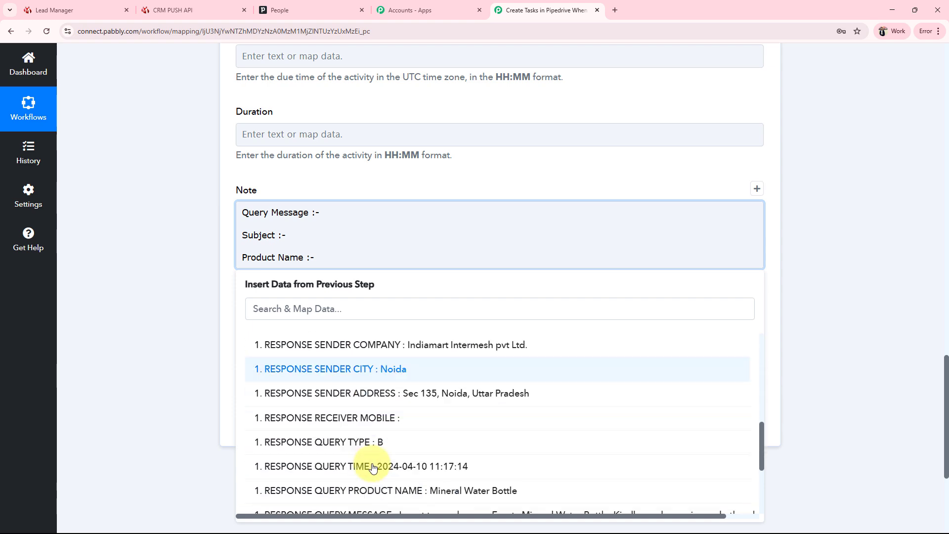
scroll(372, 468, down, 2)
click(391, 416)
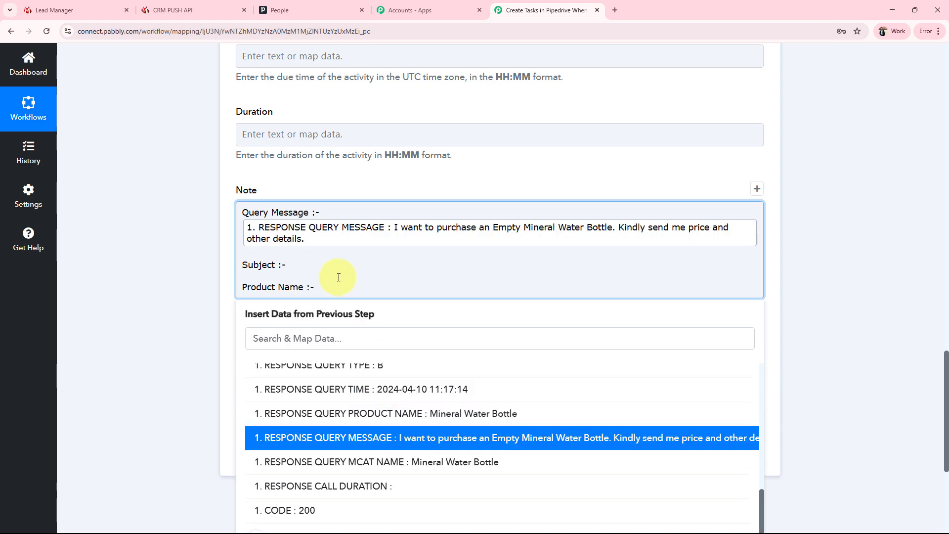
Map RESPONSE SUBJECT after 'Subject :-' and RESPONSE QUERY MCAT NAME after 'Product Name :-'
click(310, 265)
click(304, 379)
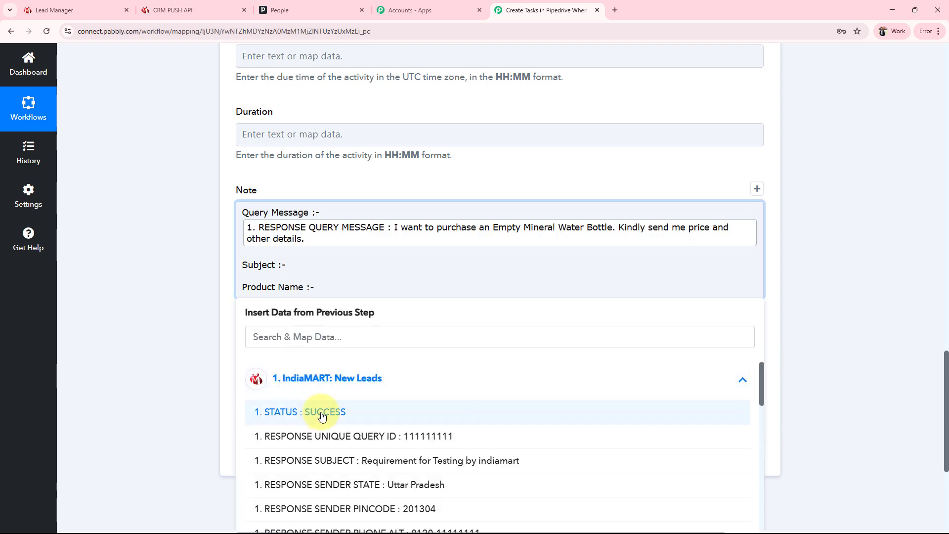
click(326, 460)
click(218, 289)
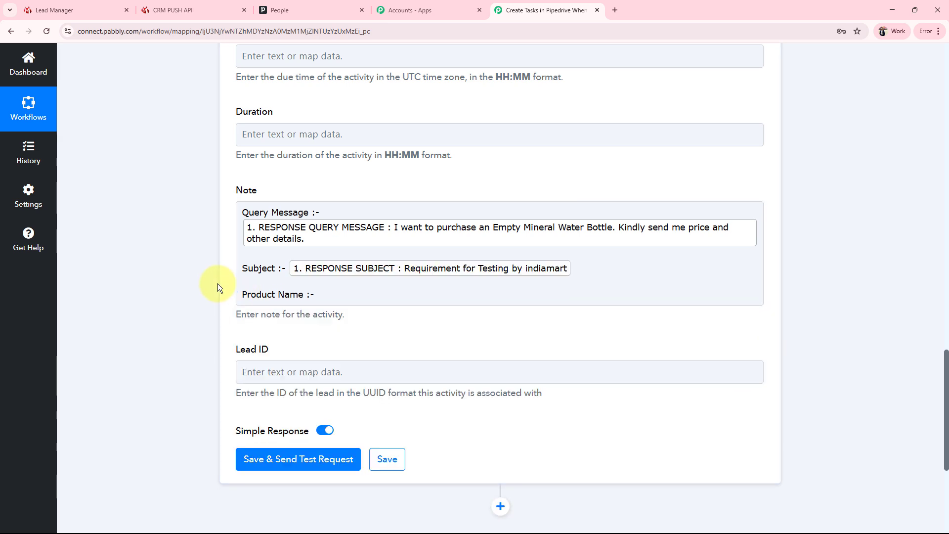
click(314, 295)
click(346, 387)
scroll(388, 390, down, 3)
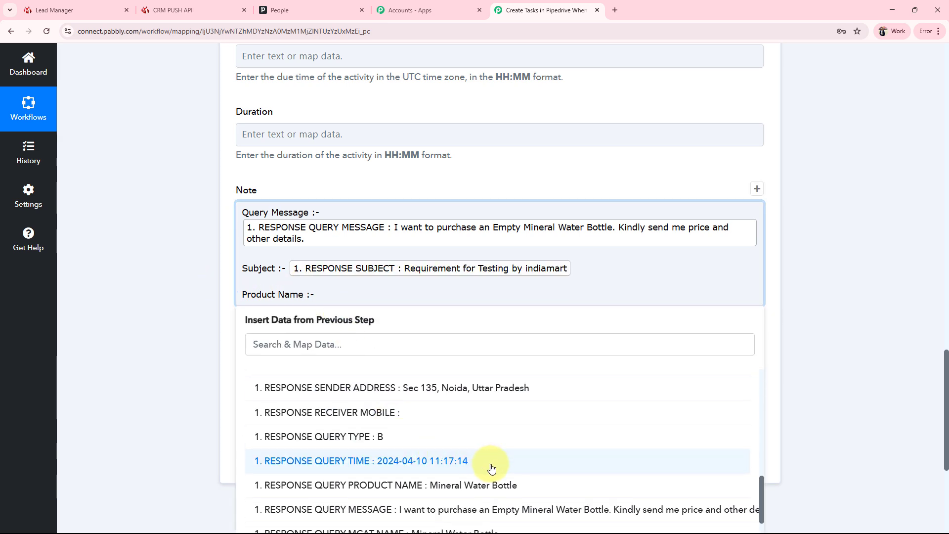
scroll(491, 468, down, 3)
click(452, 452)
click(250, 303)
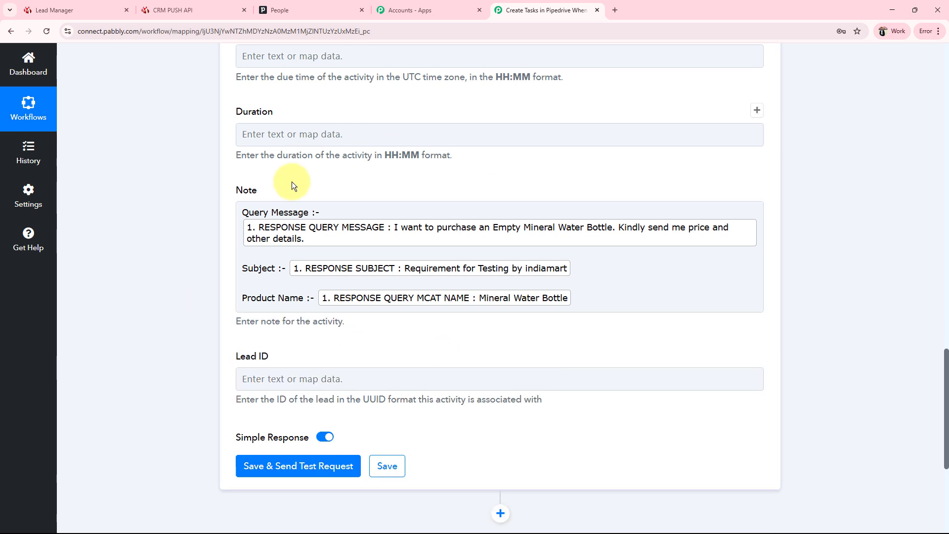
click(246, 216)
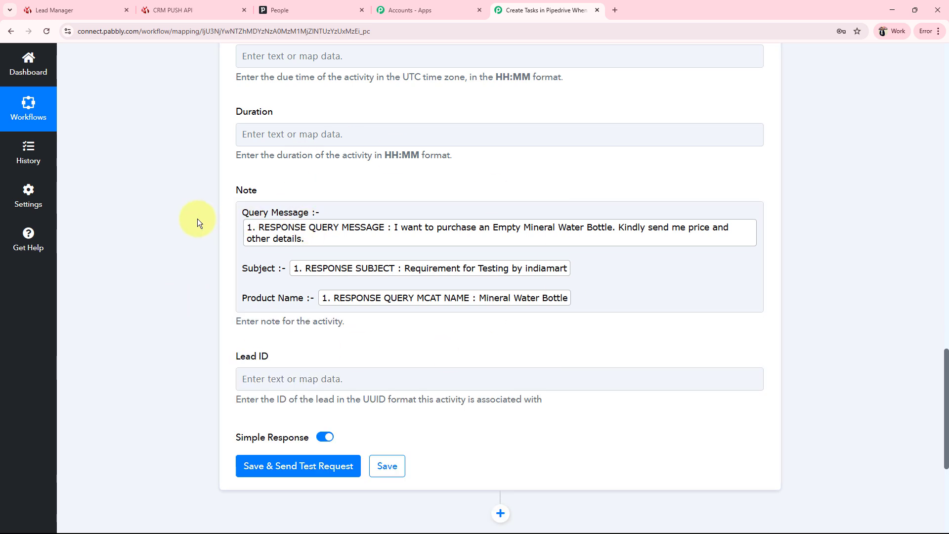
scroll(197, 219, down, 3)
Save the Create Activity step, send a test request, and review the successful response
click(254, 334)
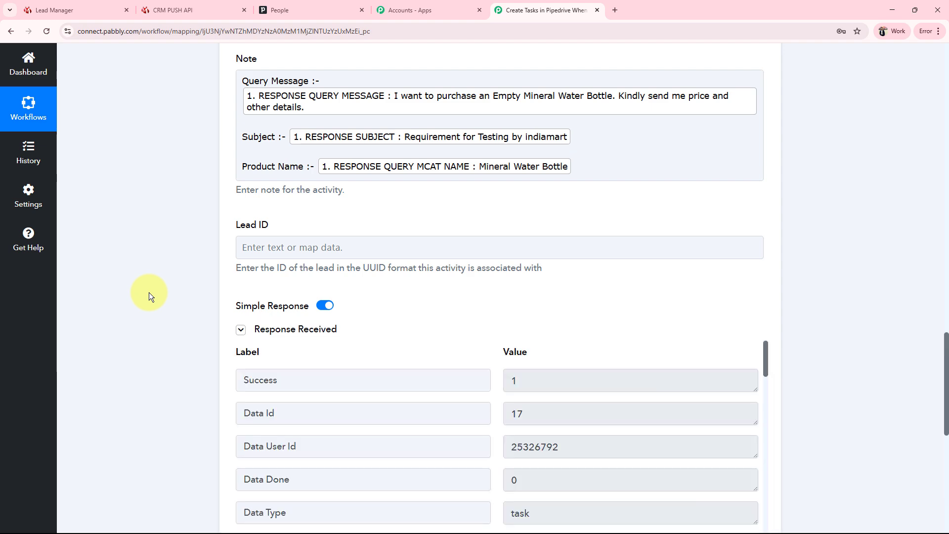
scroll(155, 298, down, 7)
scroll(355, 230, down, 10)
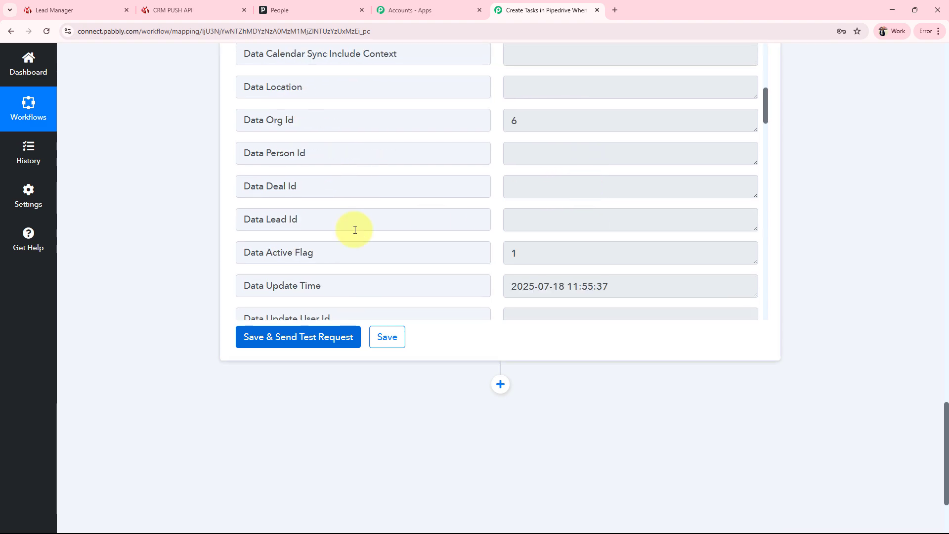
scroll(191, 262, up, 4)
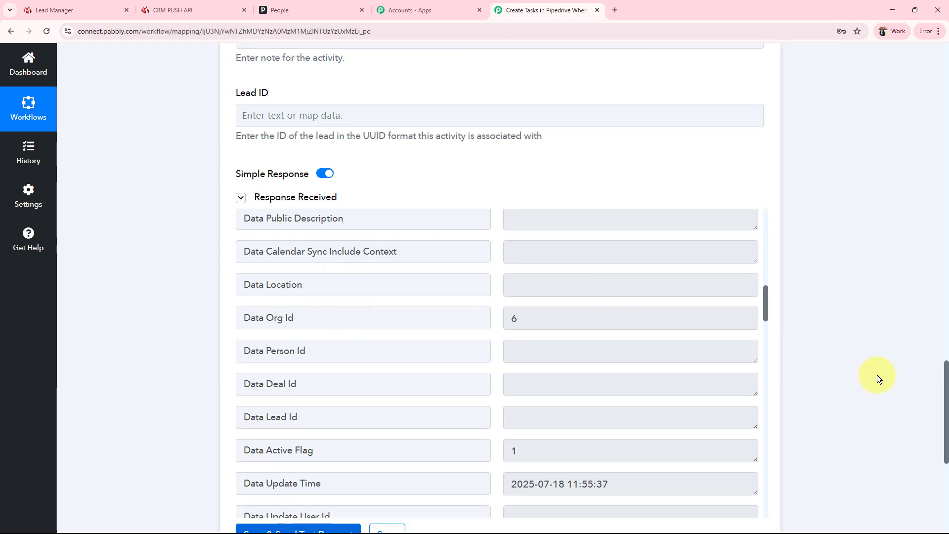
drag(944, 381, 945, 271)
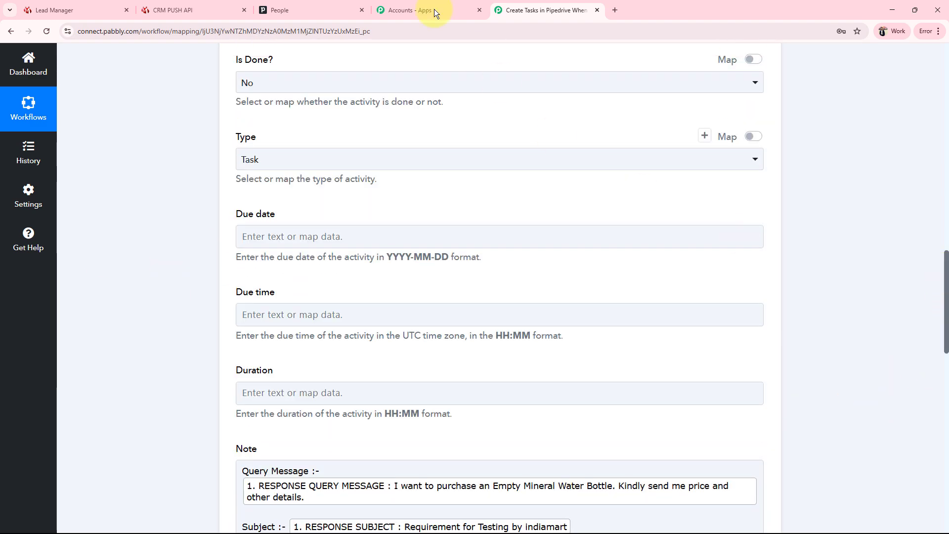
Check the New Lead Generated activity's enquiry note in Pipedrive Activities, then return to the Pabbly workflow
click(336, 10)
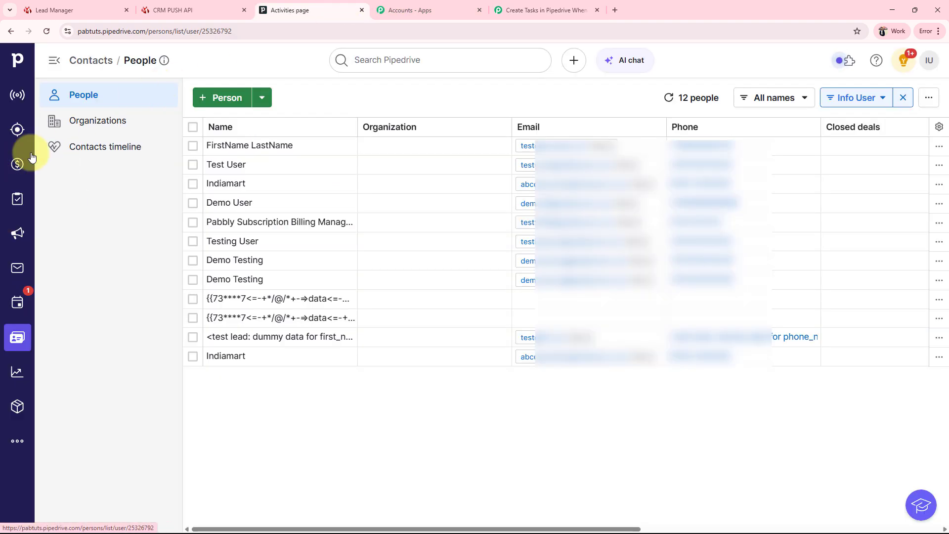
click(17, 302)
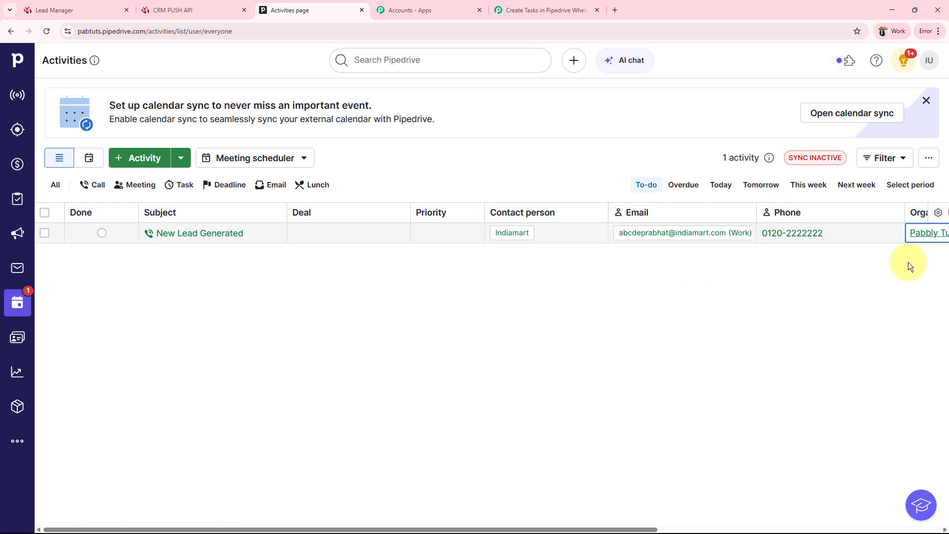
drag(635, 527, 470, 517)
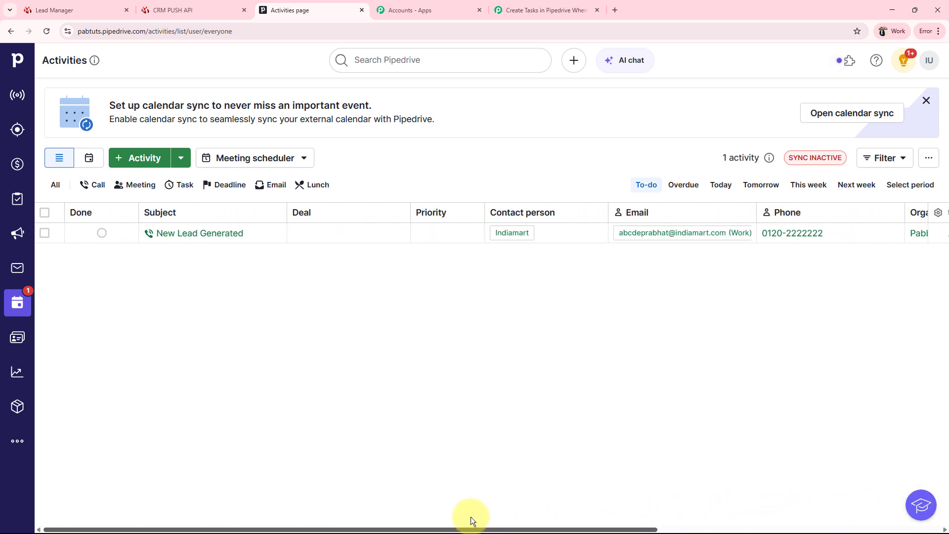
click(198, 233)
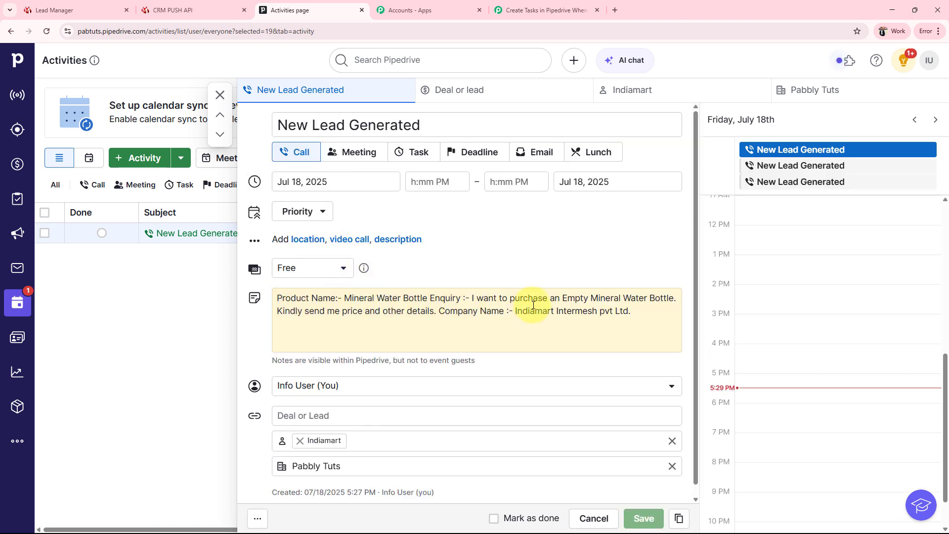
click(591, 316)
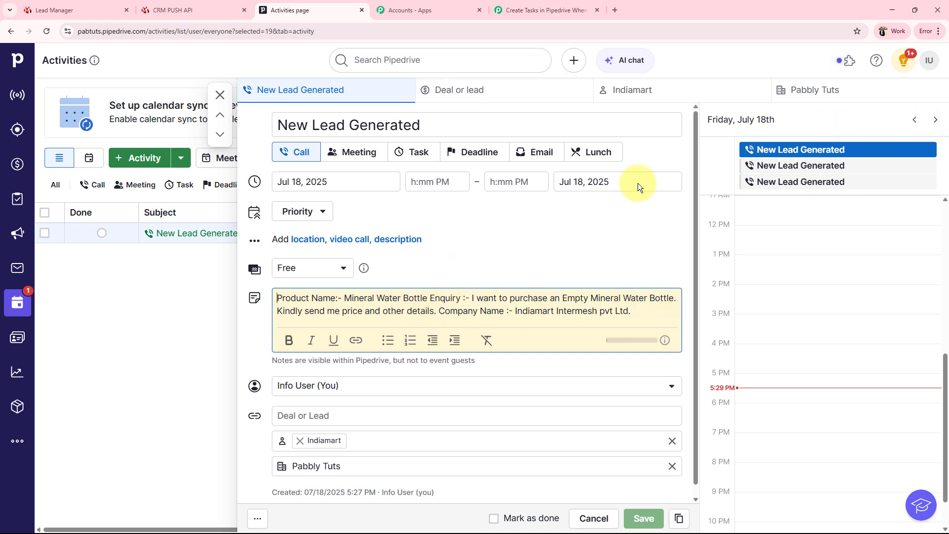
click(569, 8)
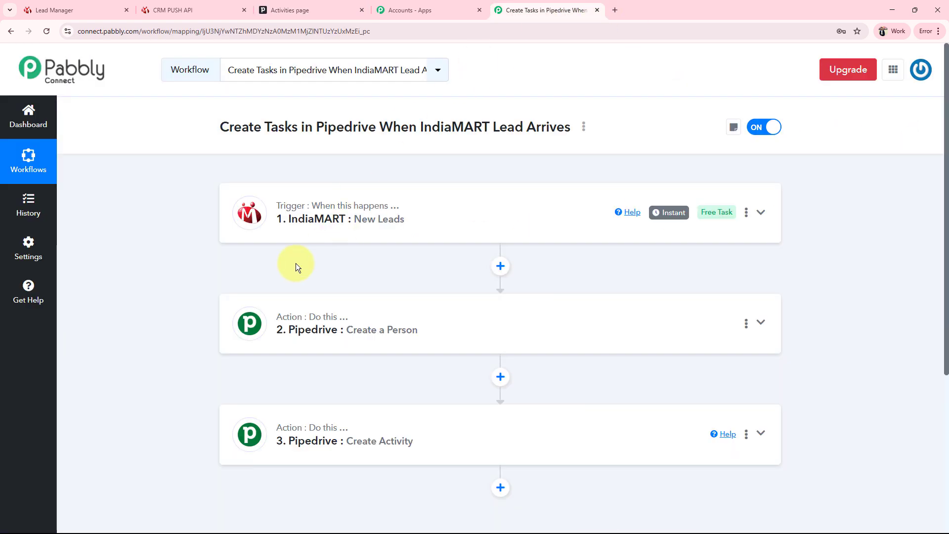